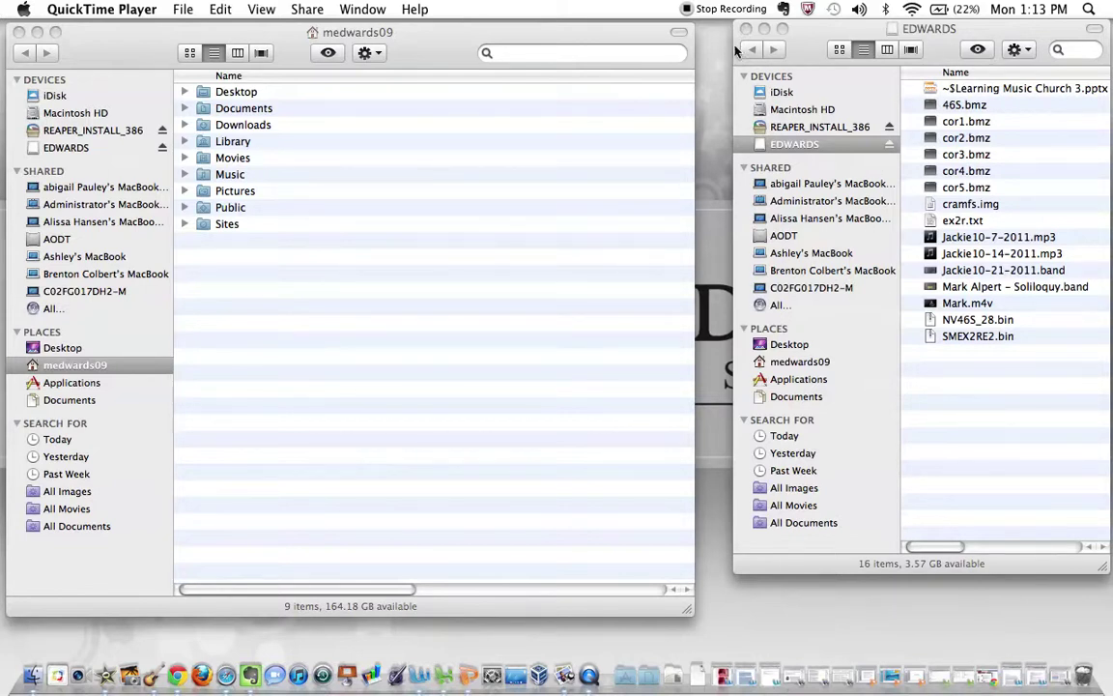
Copy Mark.m4v from the EDWARDS drive into the home folder's Movies folder.
left_click(937, 30)
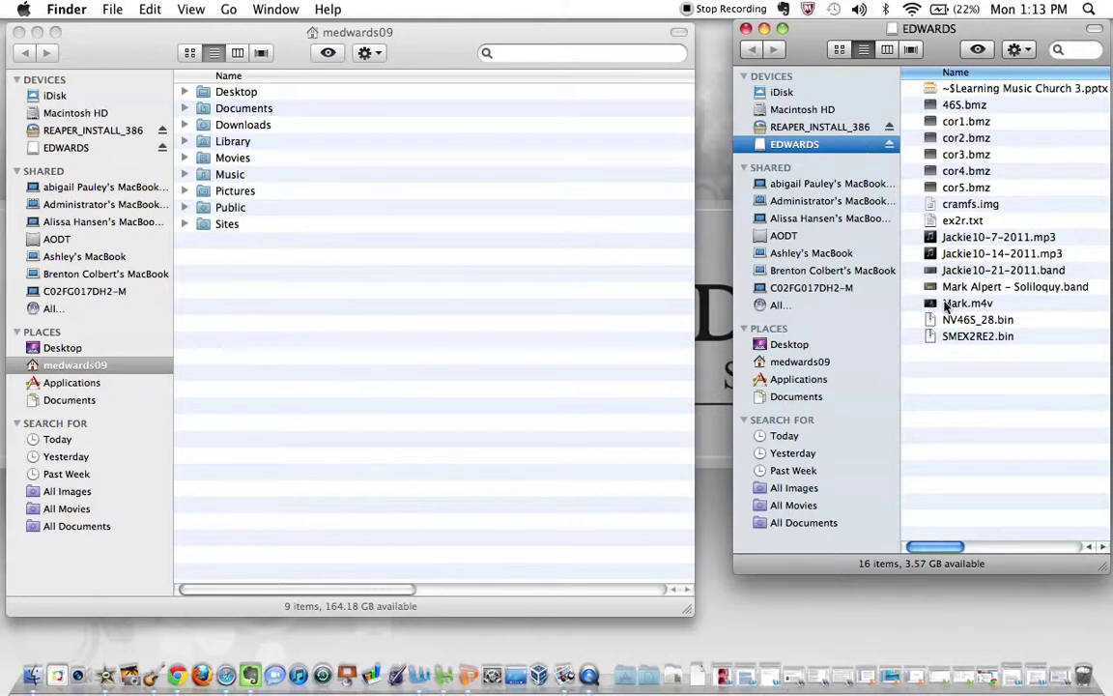
left_click(949, 304)
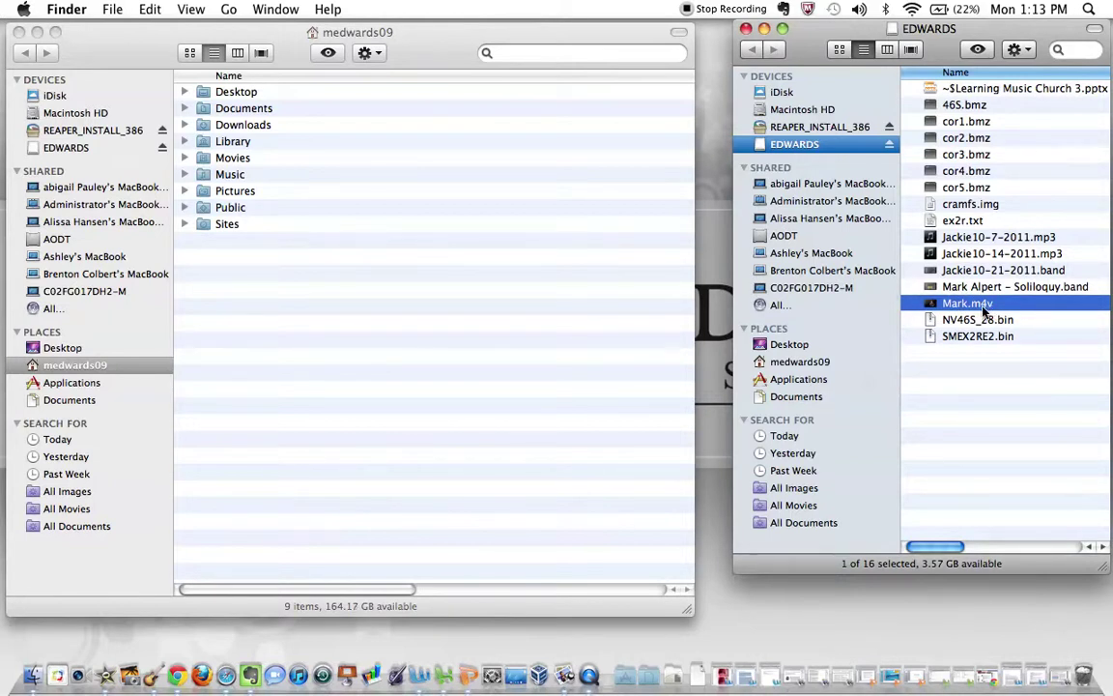
left_click_drag(984, 309, 241, 167)
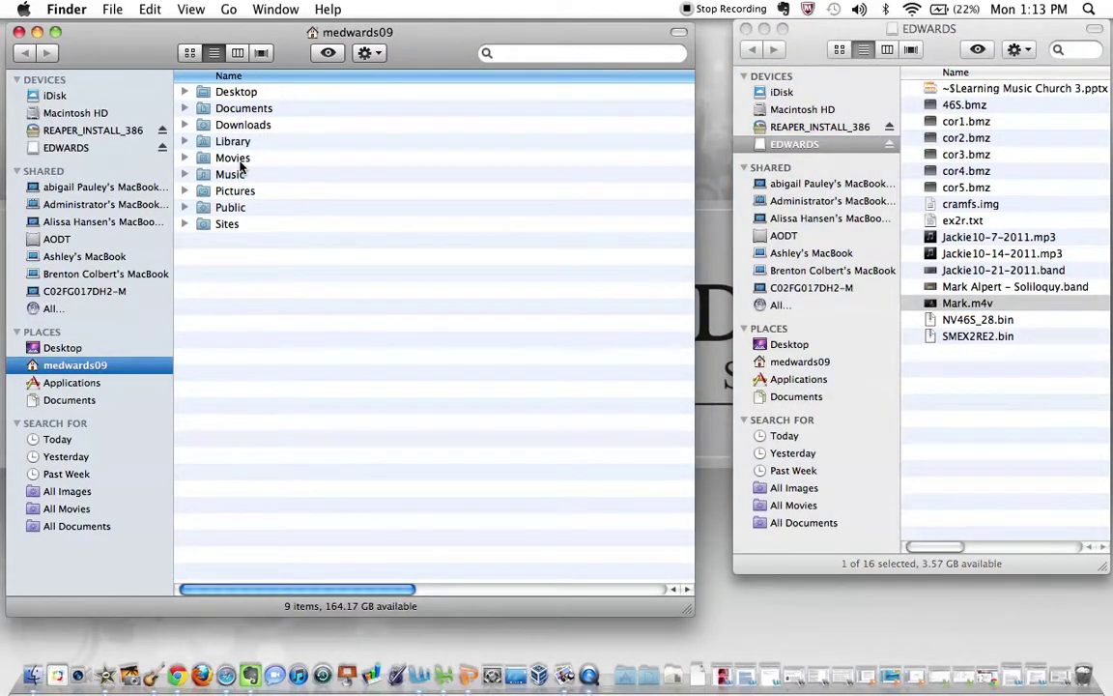
In GarageBand, set the Media Browser's movie source to the Movies folder to show Mark.m4v.
key("super+Tab")
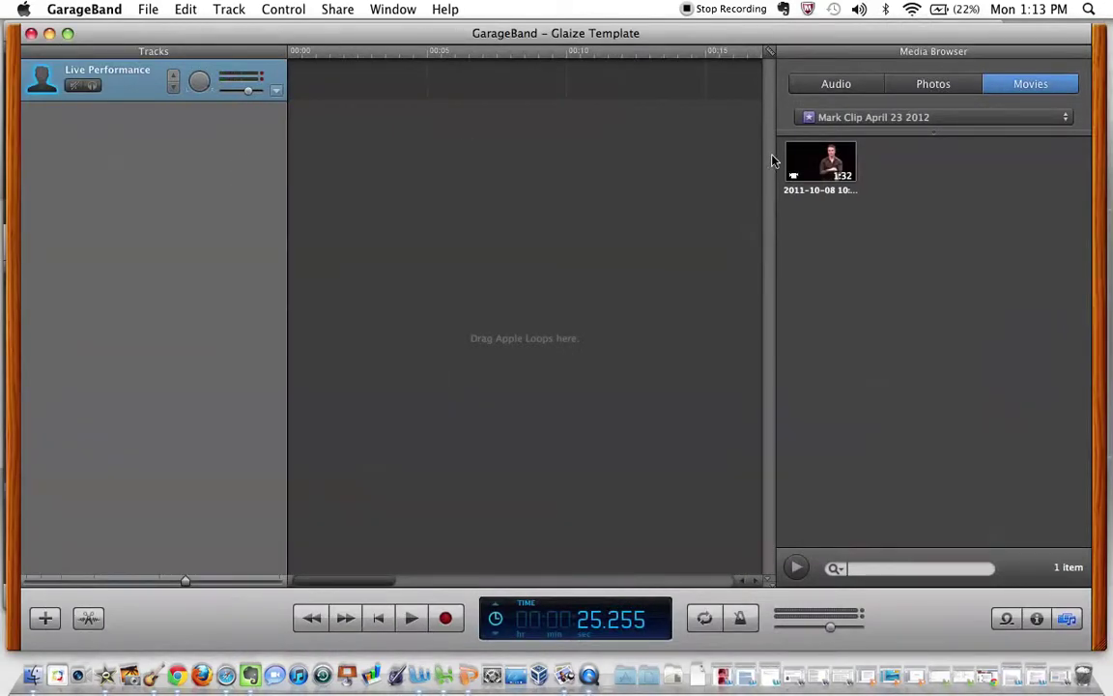
left_click(1037, 619)
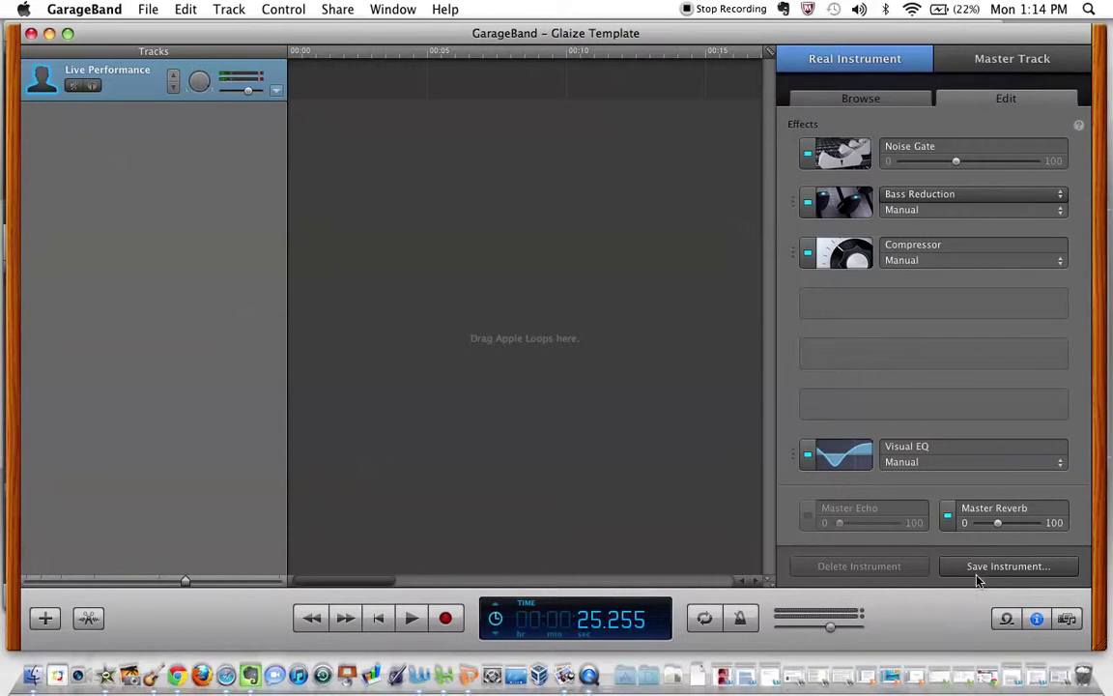
left_click(1067, 618)
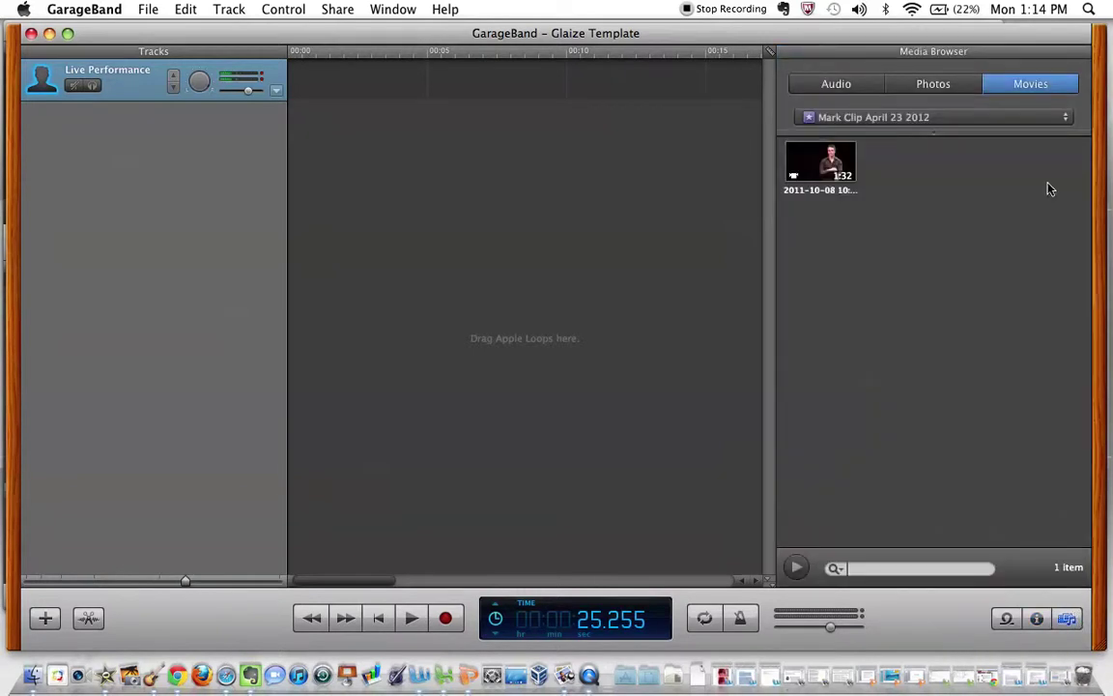
left_click(981, 124)
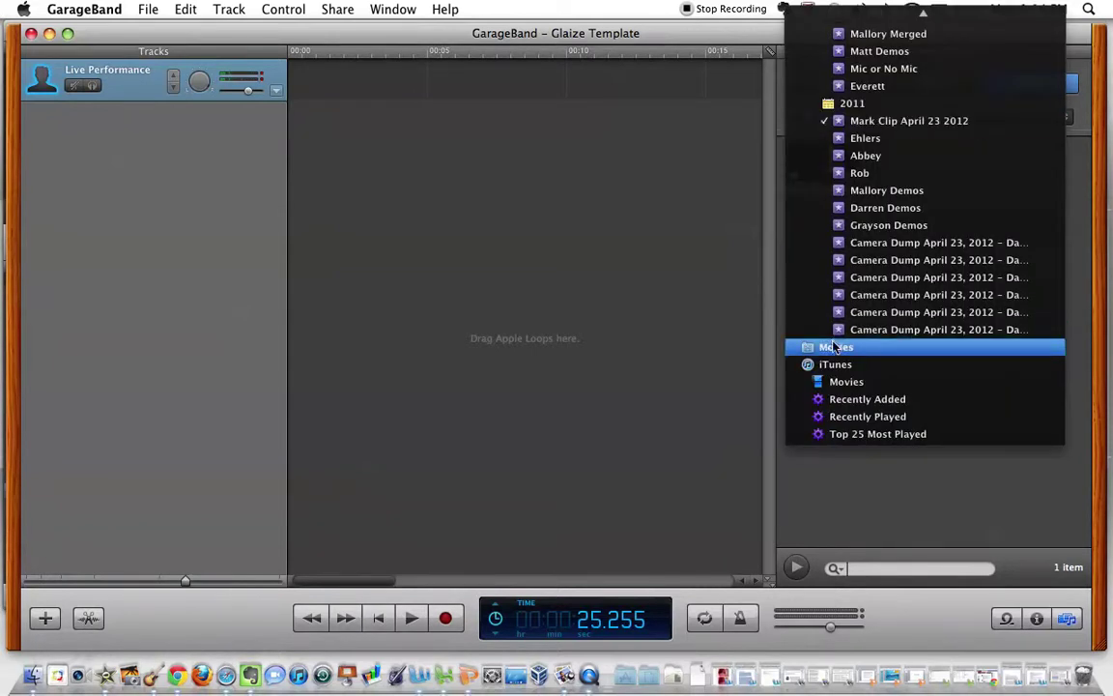
left_click(835, 347)
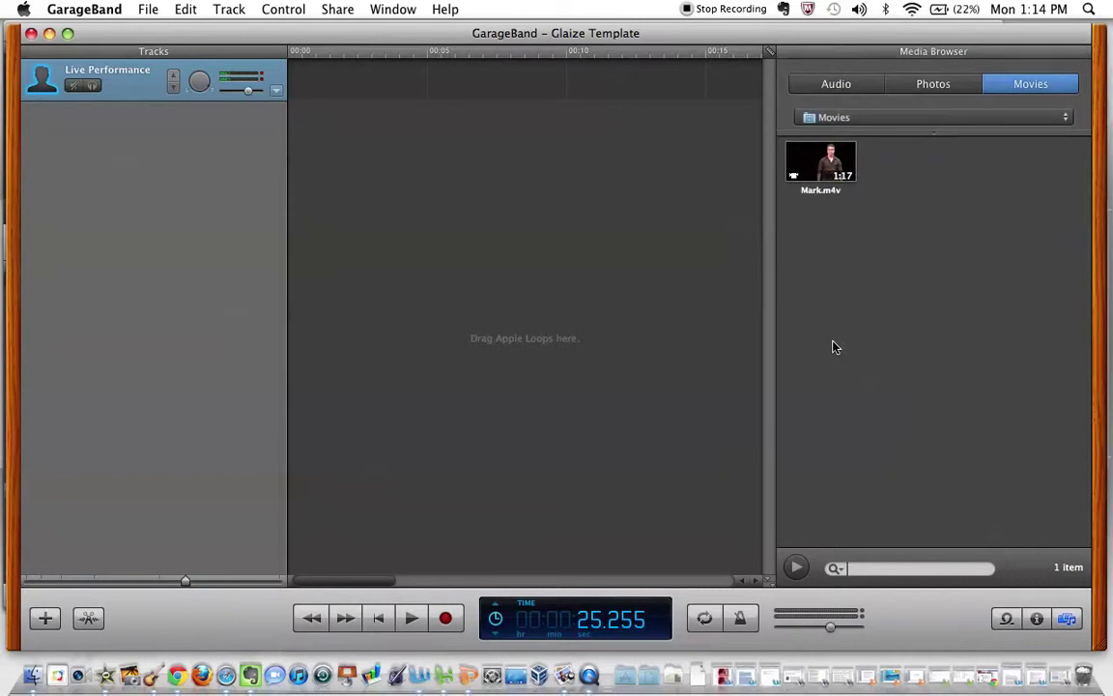
Add Mark.m4v to the timeline as Movie Track and Movie Sound, then show Track Info.
left_click(824, 166)
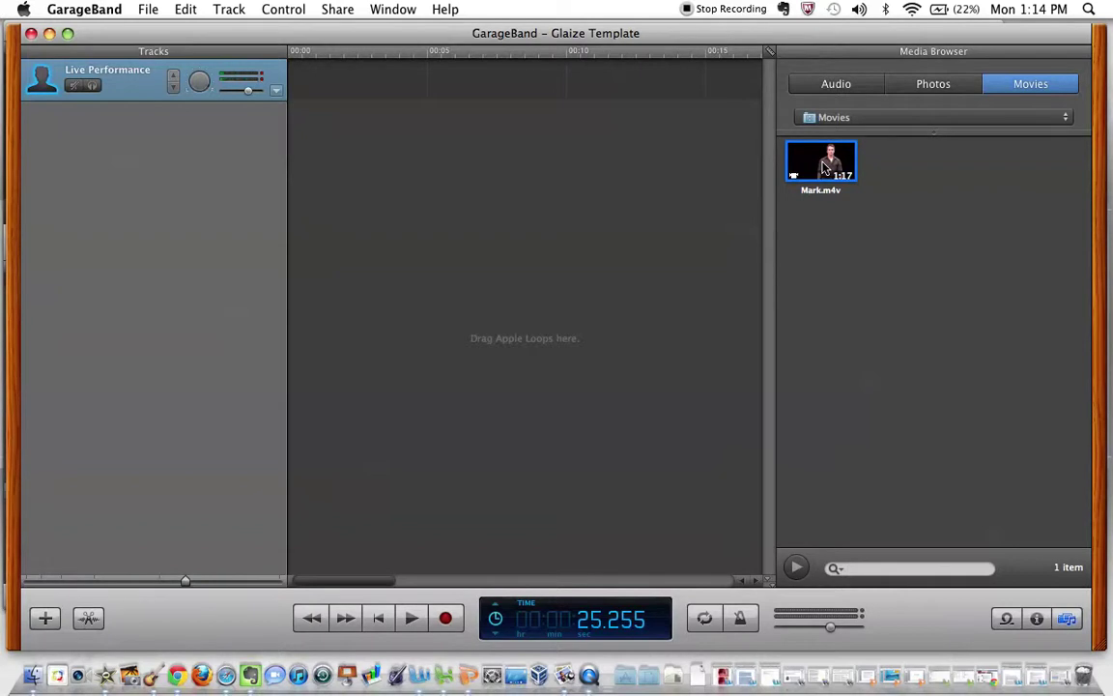
left_click_drag(824, 167, 300, 108)
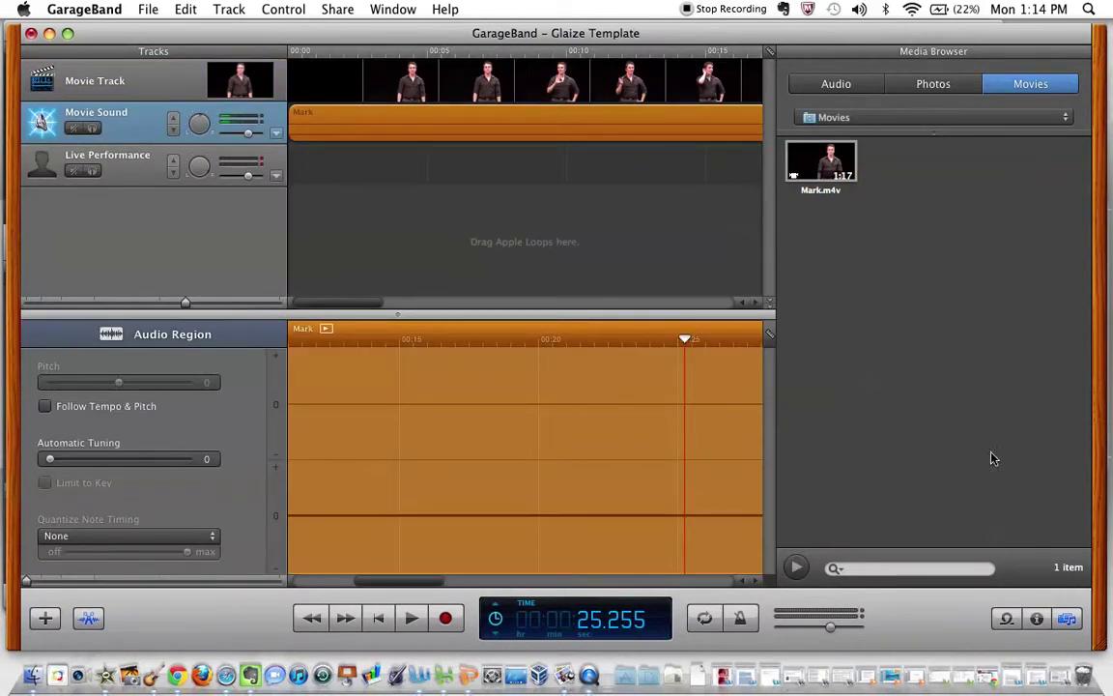
left_click(1039, 619)
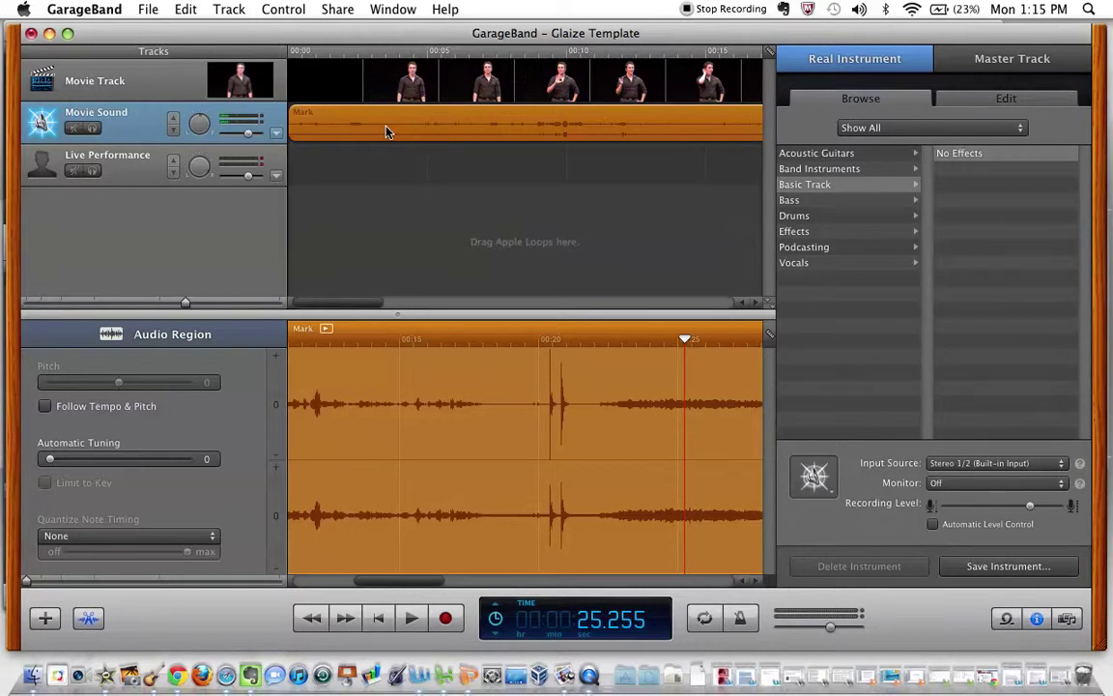
Move the Mark audio region onto Live Performance and delete the empty Movie Sound track.
left_click_drag(386, 131, 375, 188)
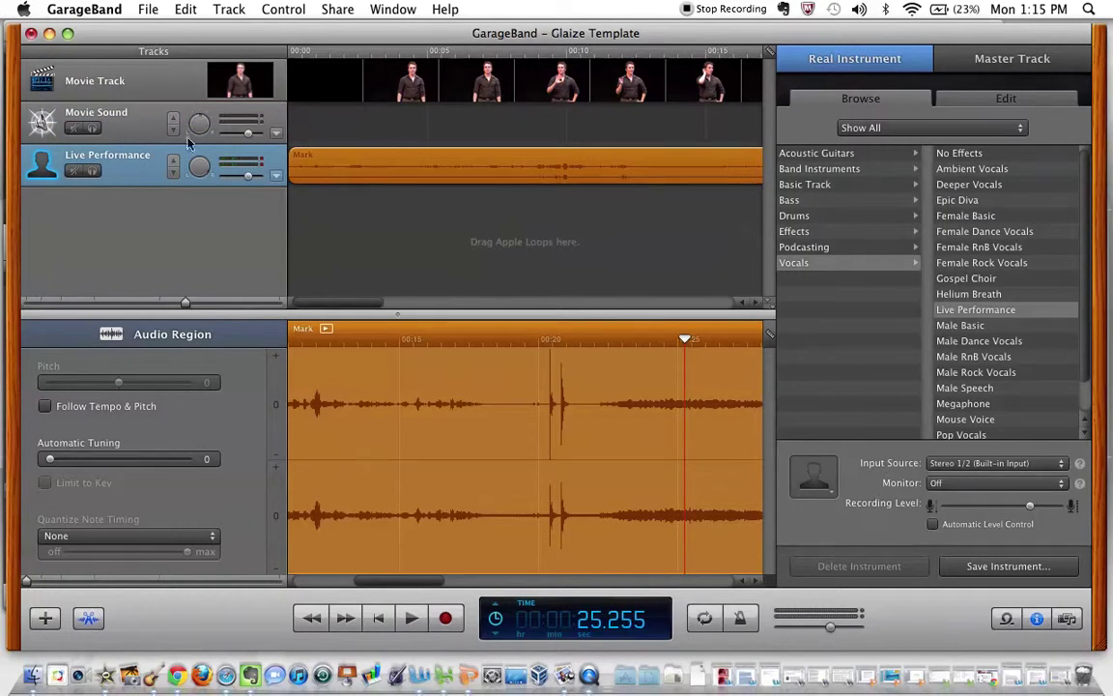
left_click(109, 115)
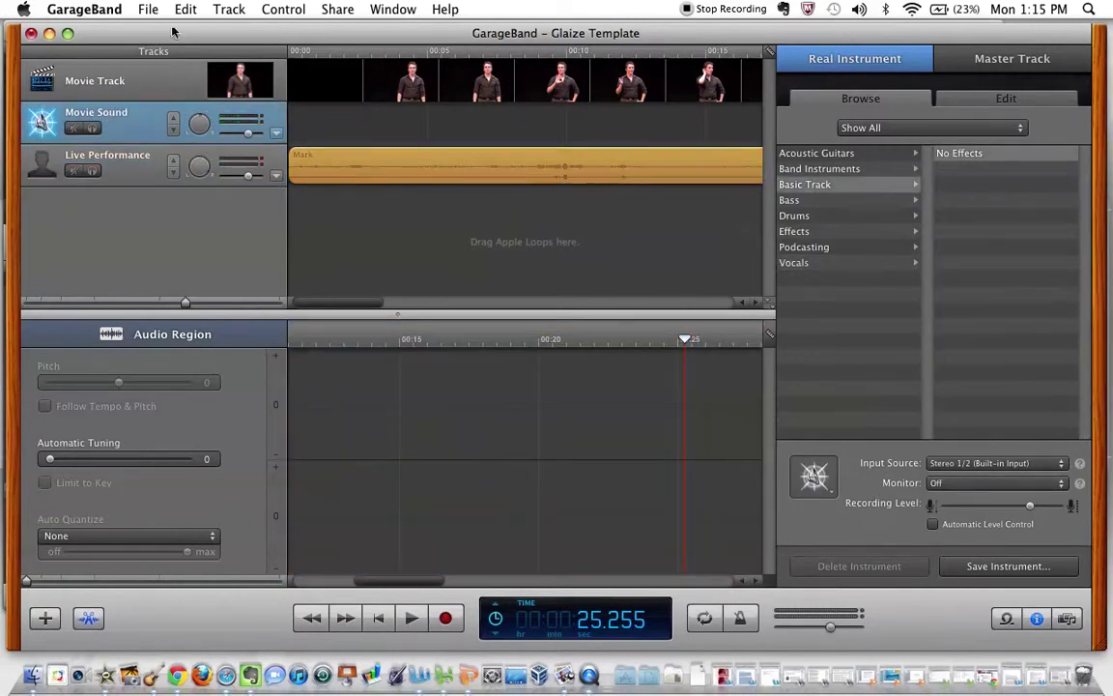
left_click(228, 10)
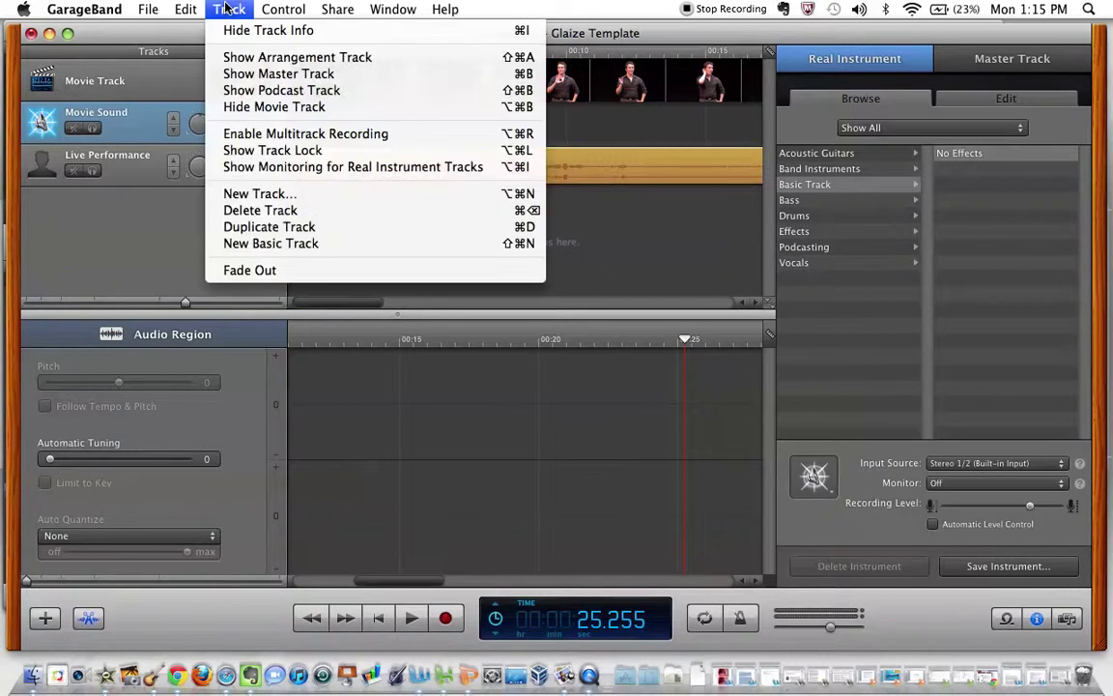
left_click(302, 213)
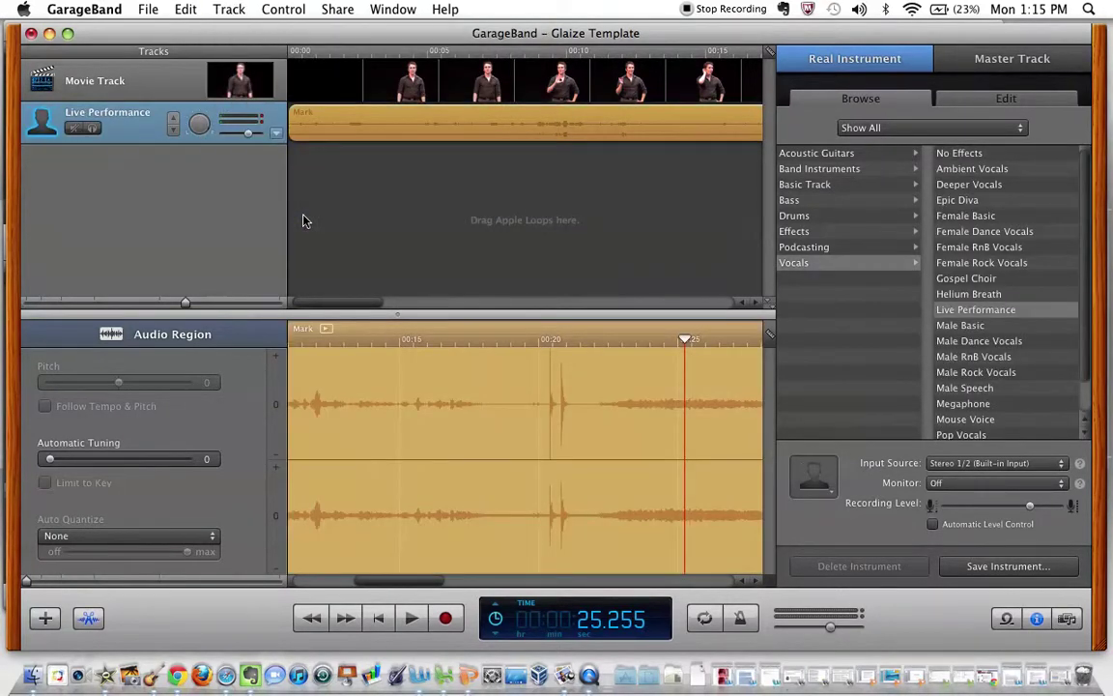
Play a short stretch of the project starting from about 7.6 seconds.
left_click(499, 50)
key("space")
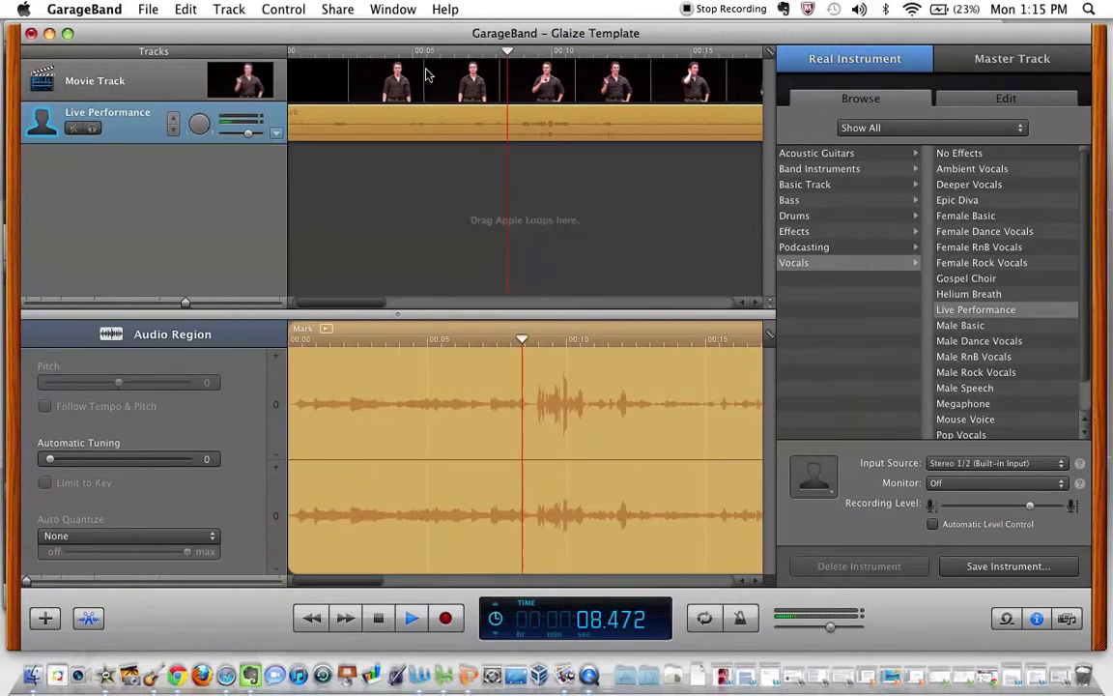
key("space")
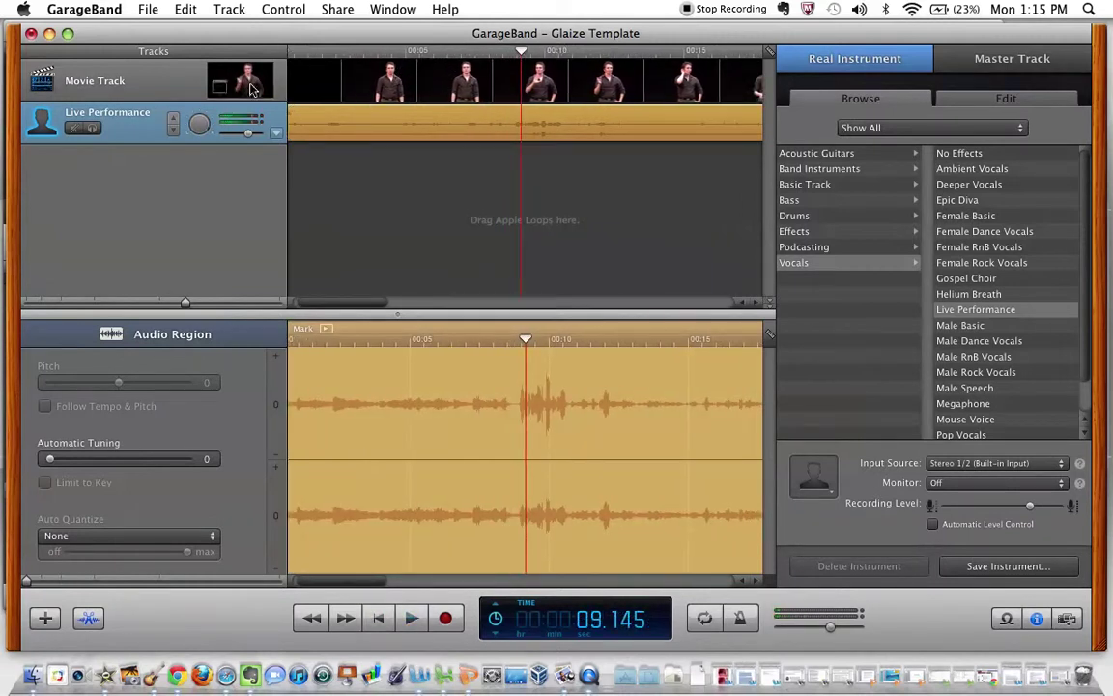
Open Movie Preview and play the video from about 20 seconds, stopping at 00:31.
left_click(250, 89)
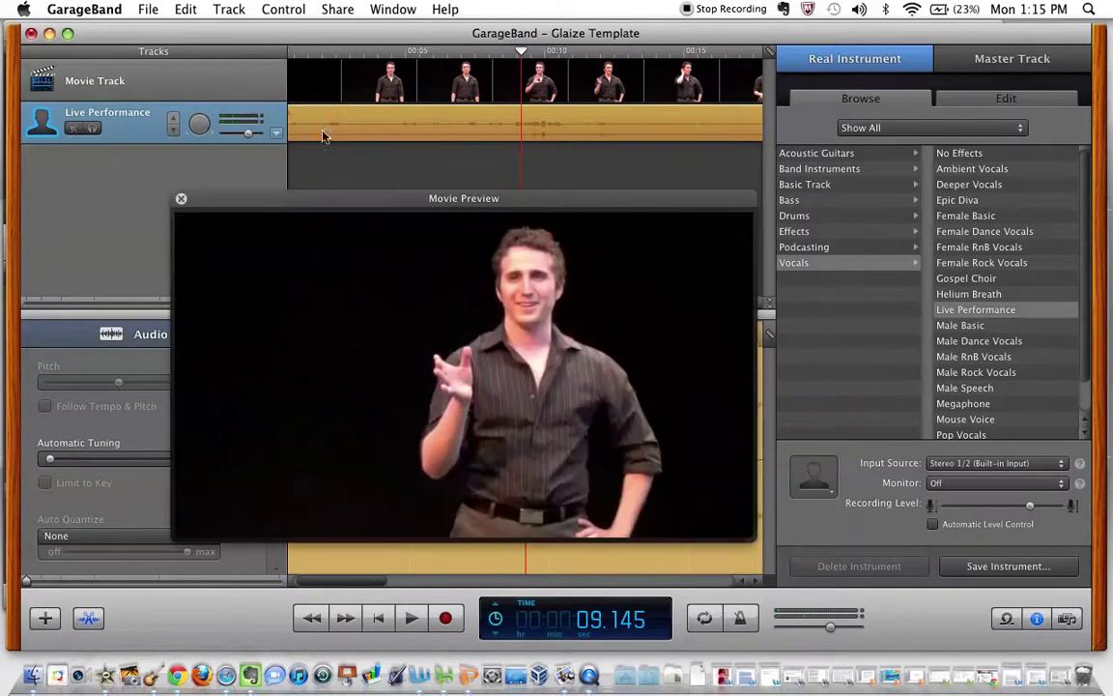
left_click(180, 197)
mouse_move(237, 87)
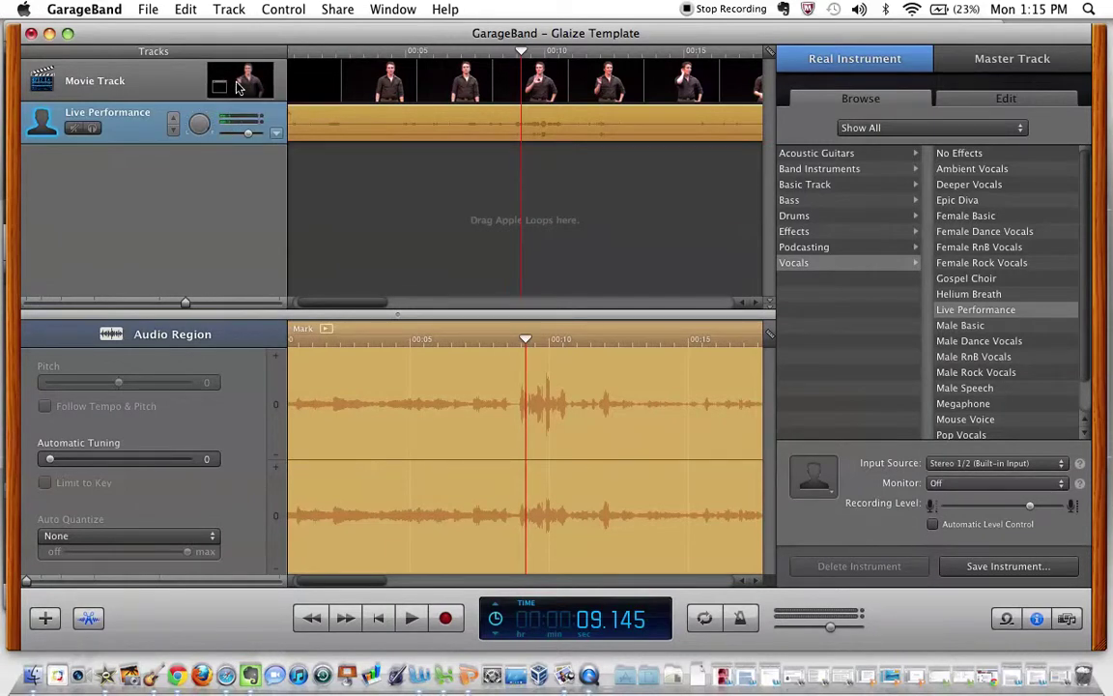
left_click(237, 86)
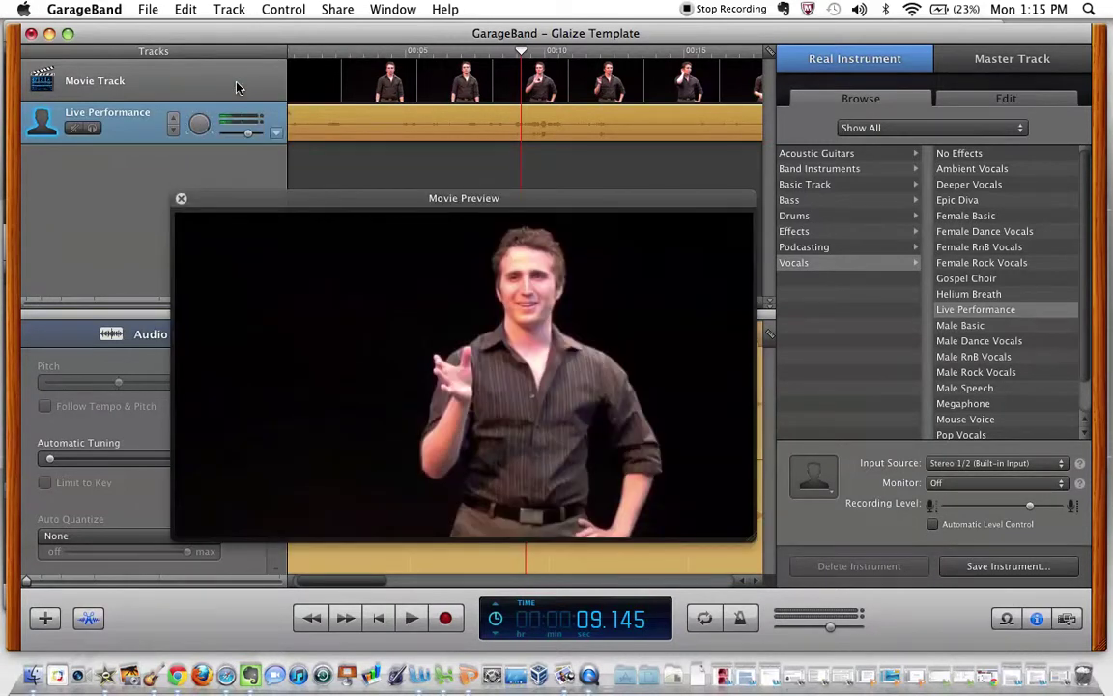
key("space")
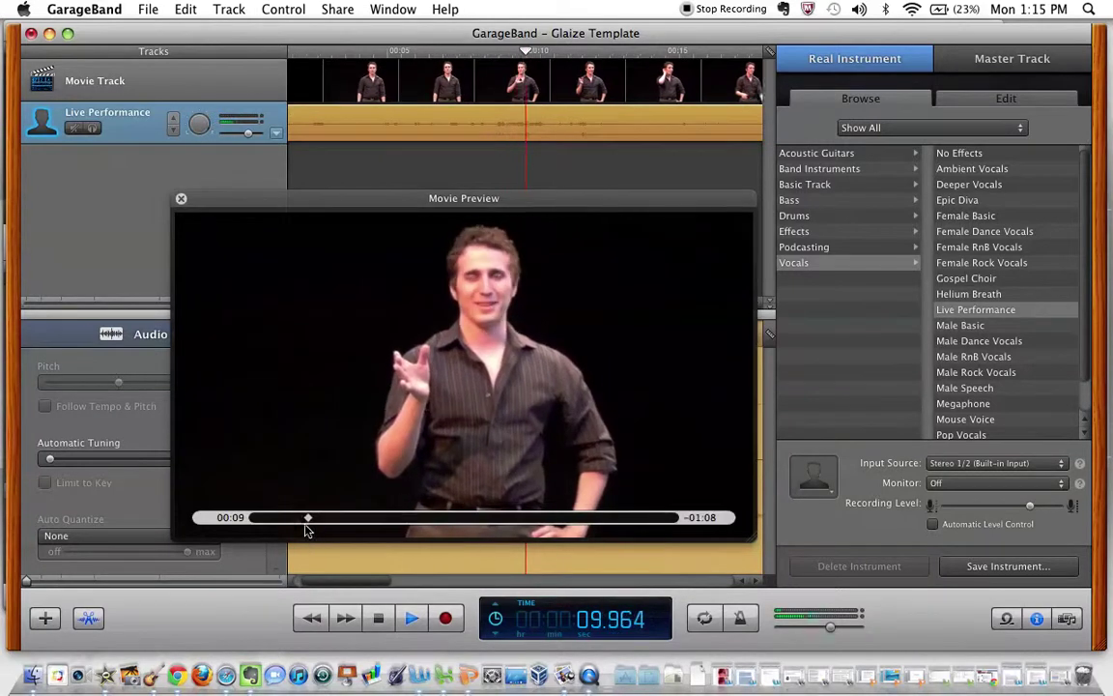
left_click(356, 518)
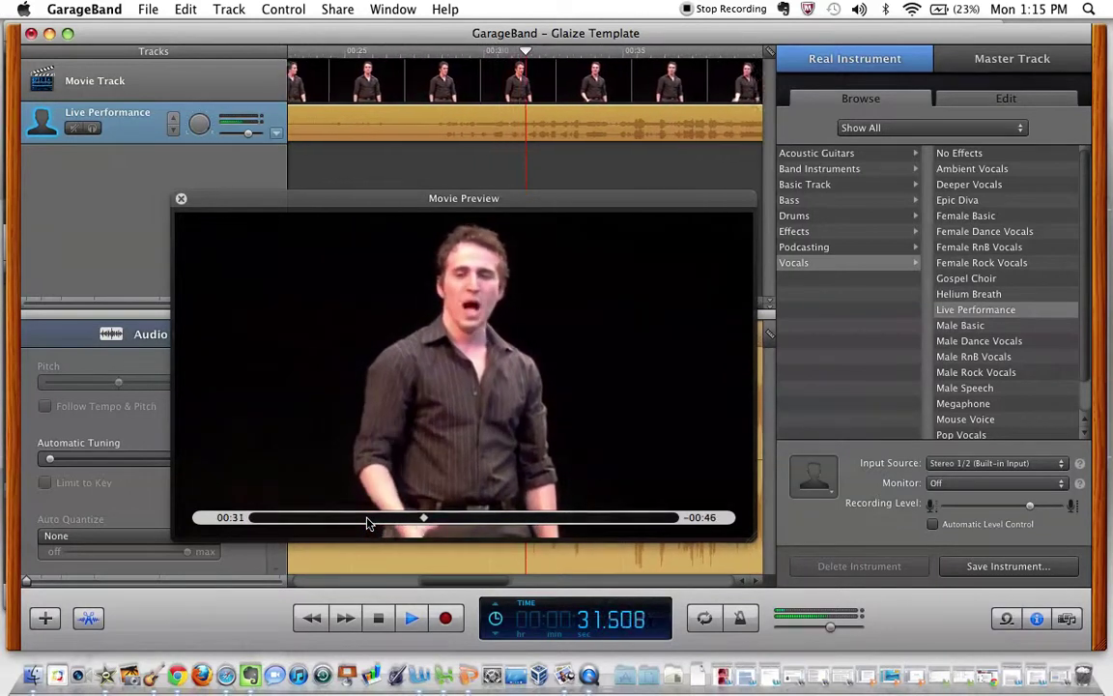
key("space")
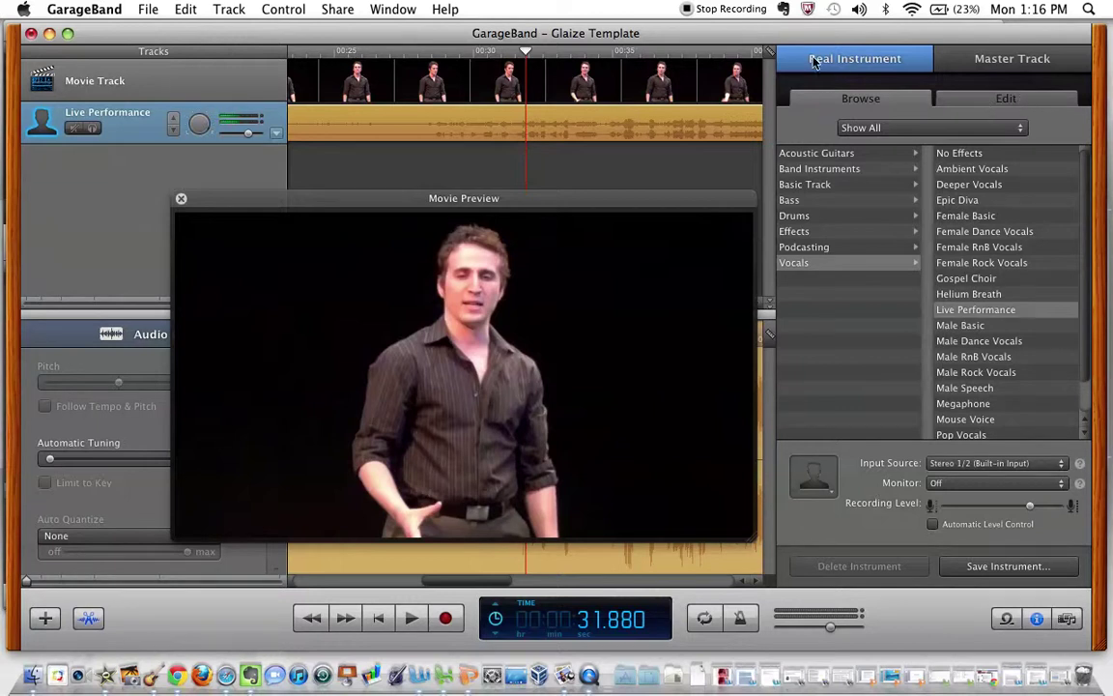
left_click(979, 100)
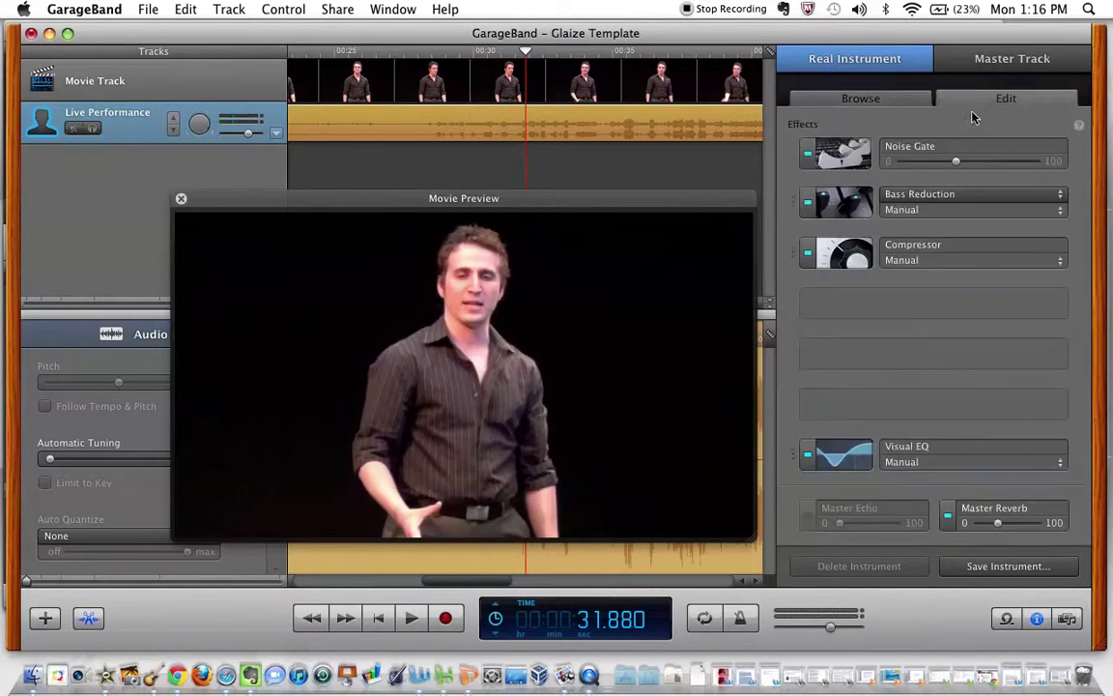
left_click(998, 525)
left_click_drag(996, 526, 989, 526)
key("space")
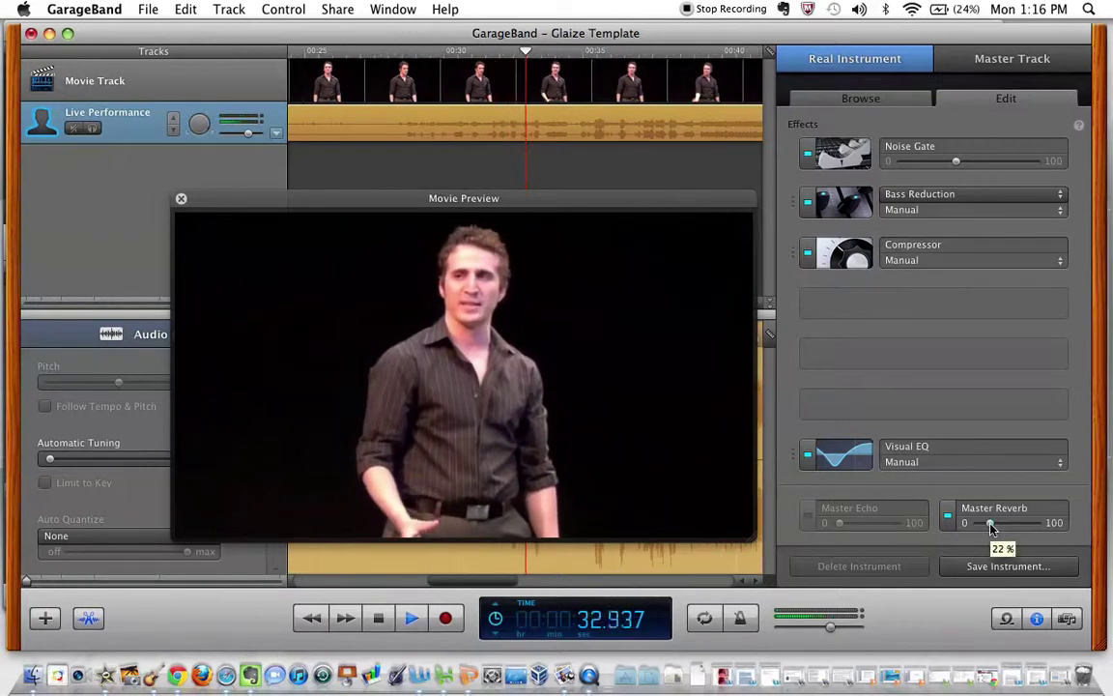
left_click_drag(991, 528, 999, 529)
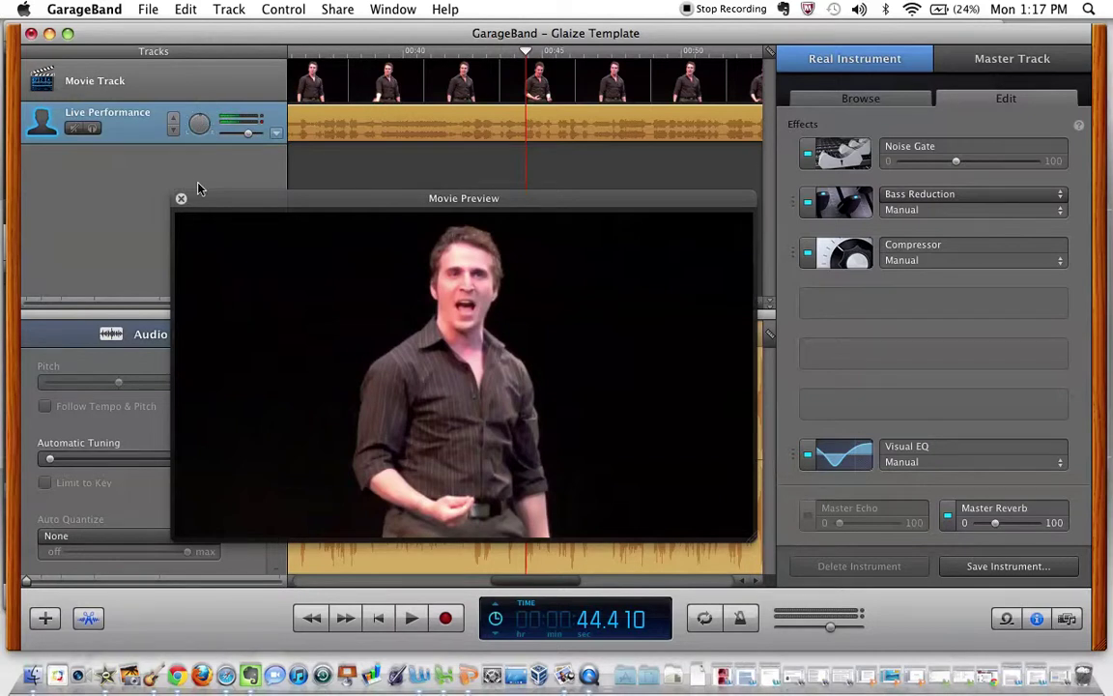
mouse_move(325, 228)
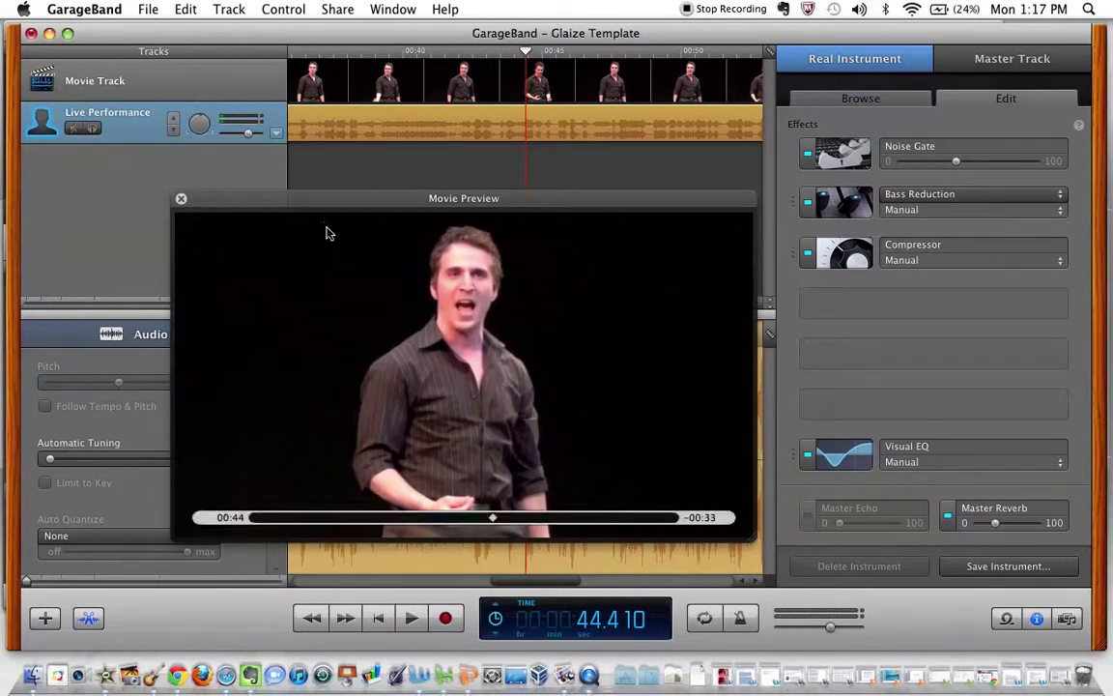
key("space")
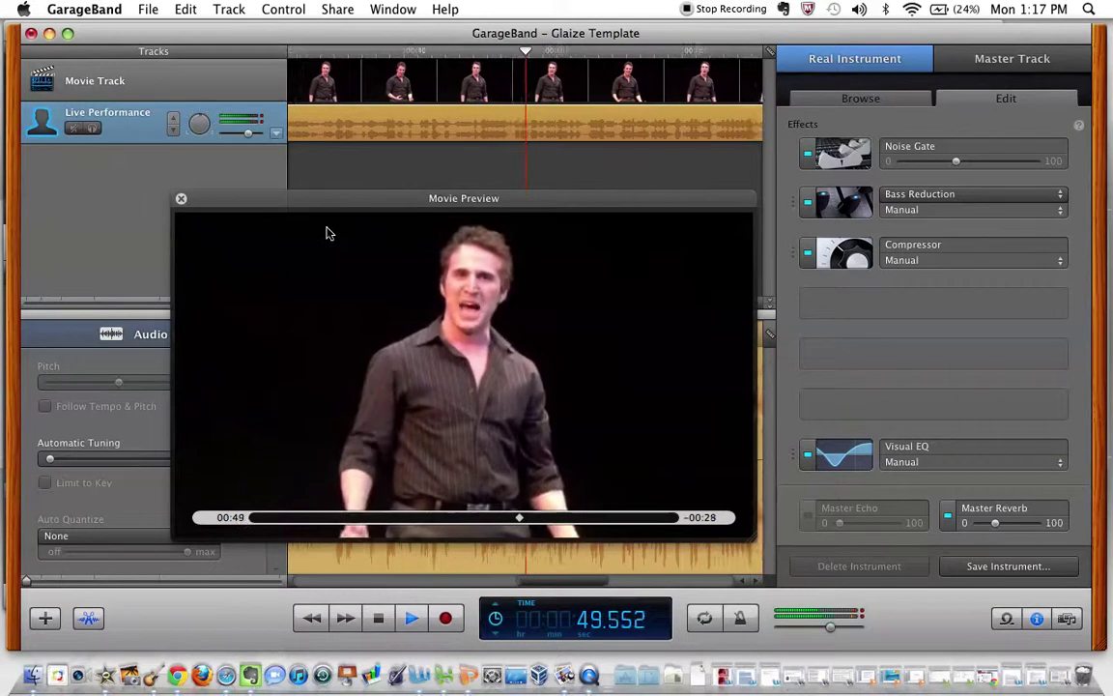
key("space")
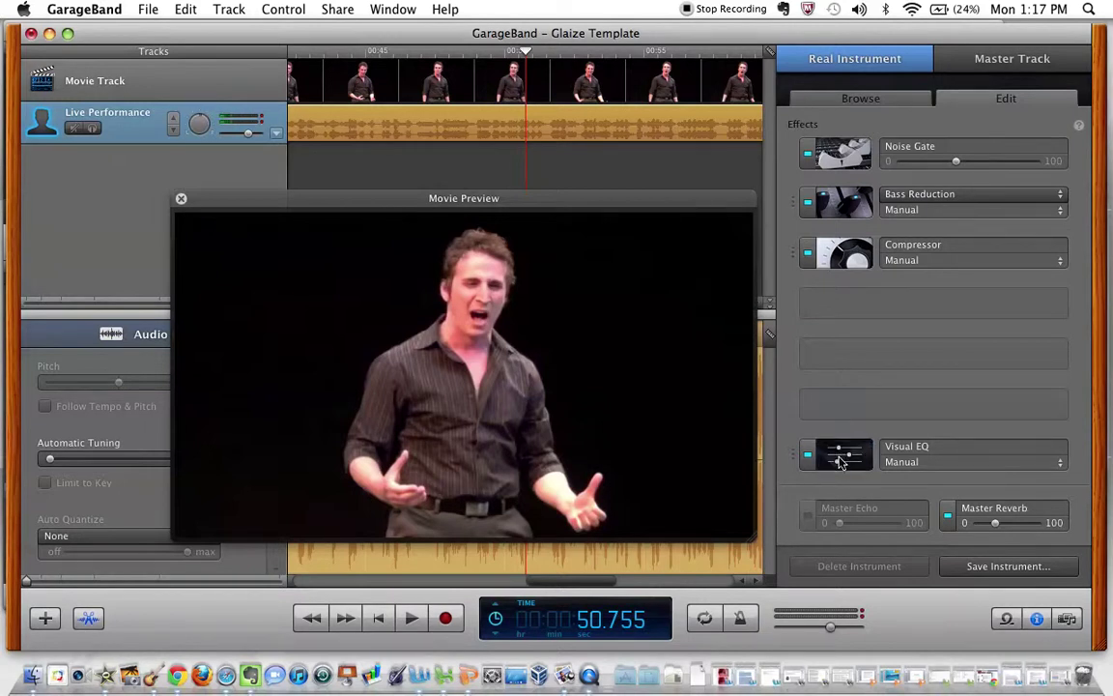
In the Live Performance Visual EQ, boost the treble and bass bands while playing from 28 seconds.
left_click(841, 461)
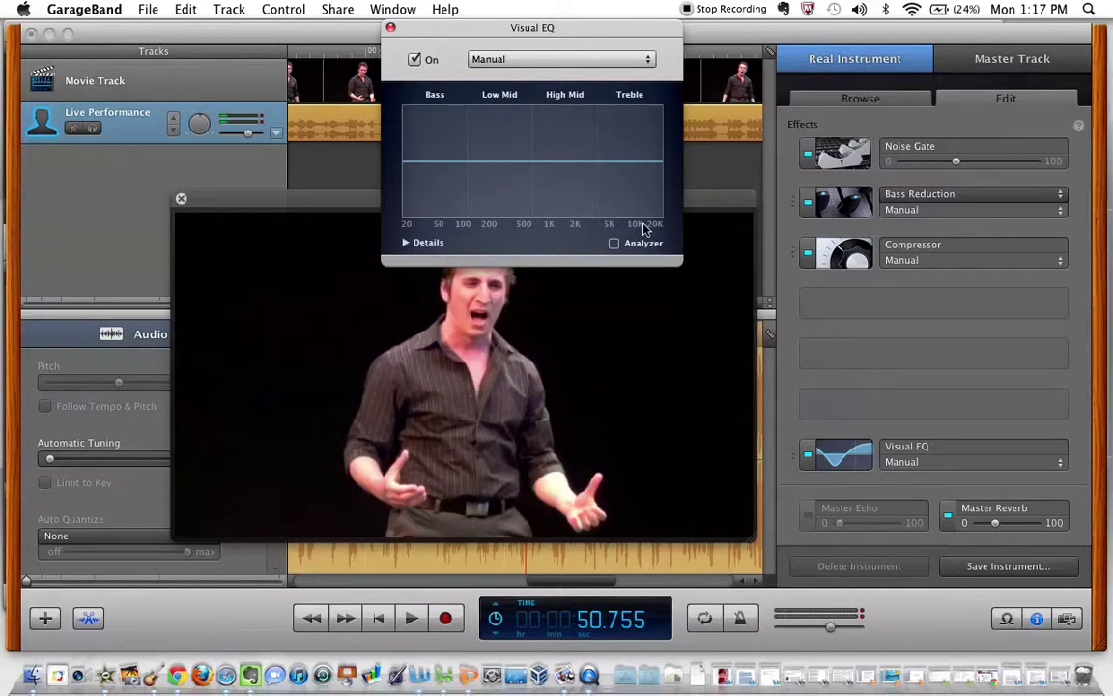
mouse_move(374, 460)
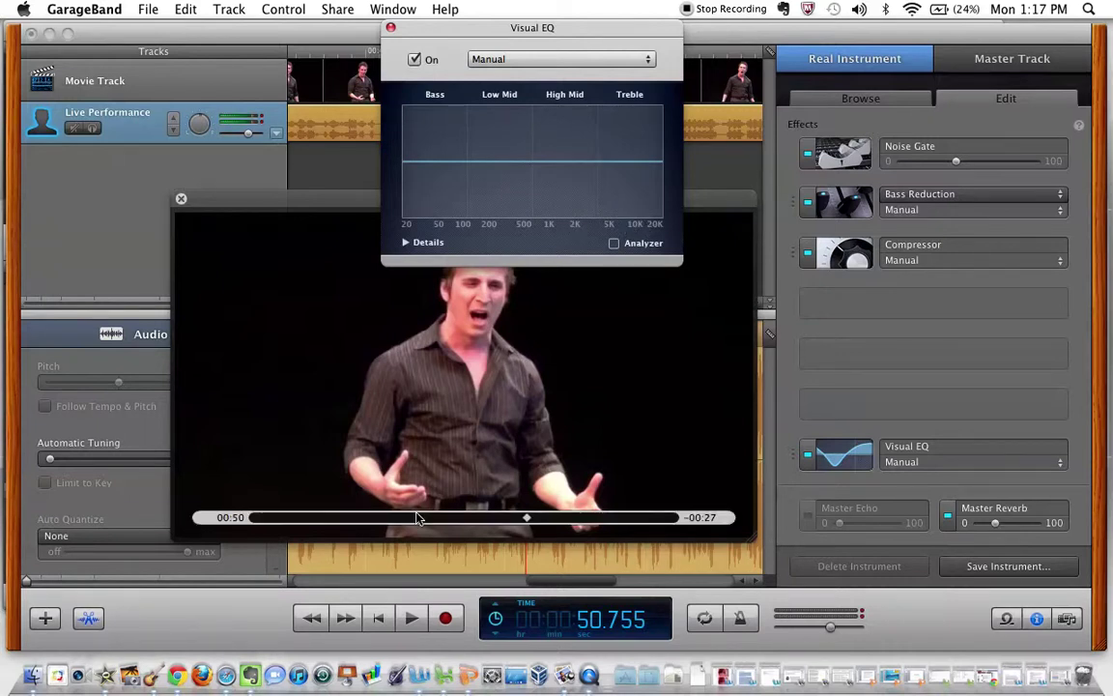
left_click(406, 520)
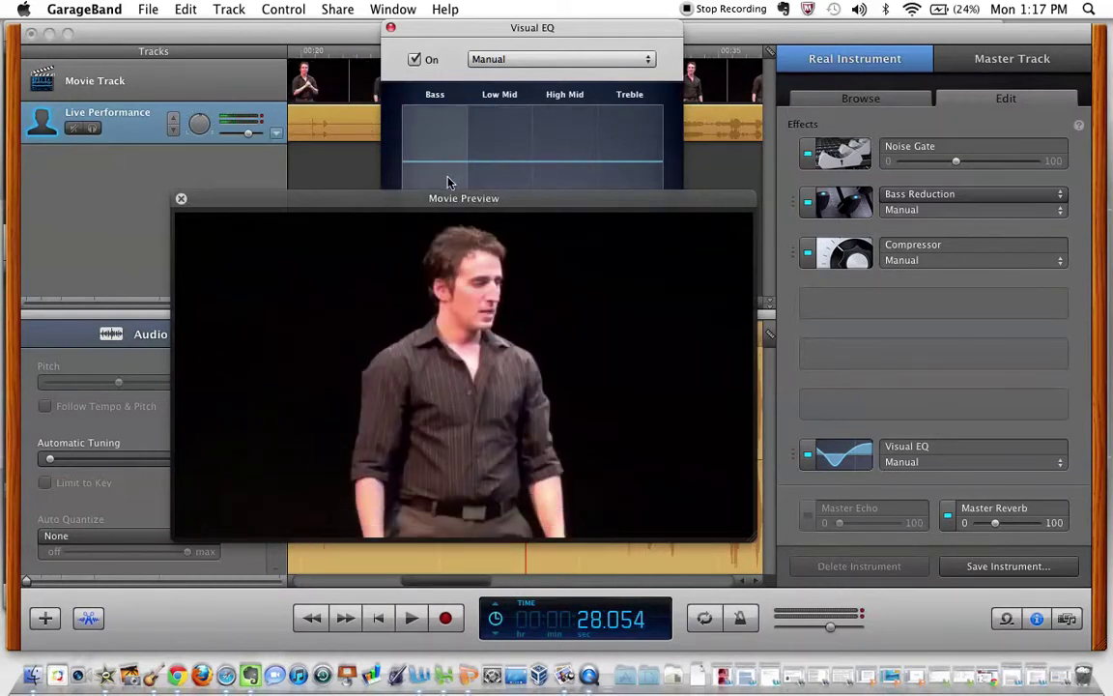
key("space")
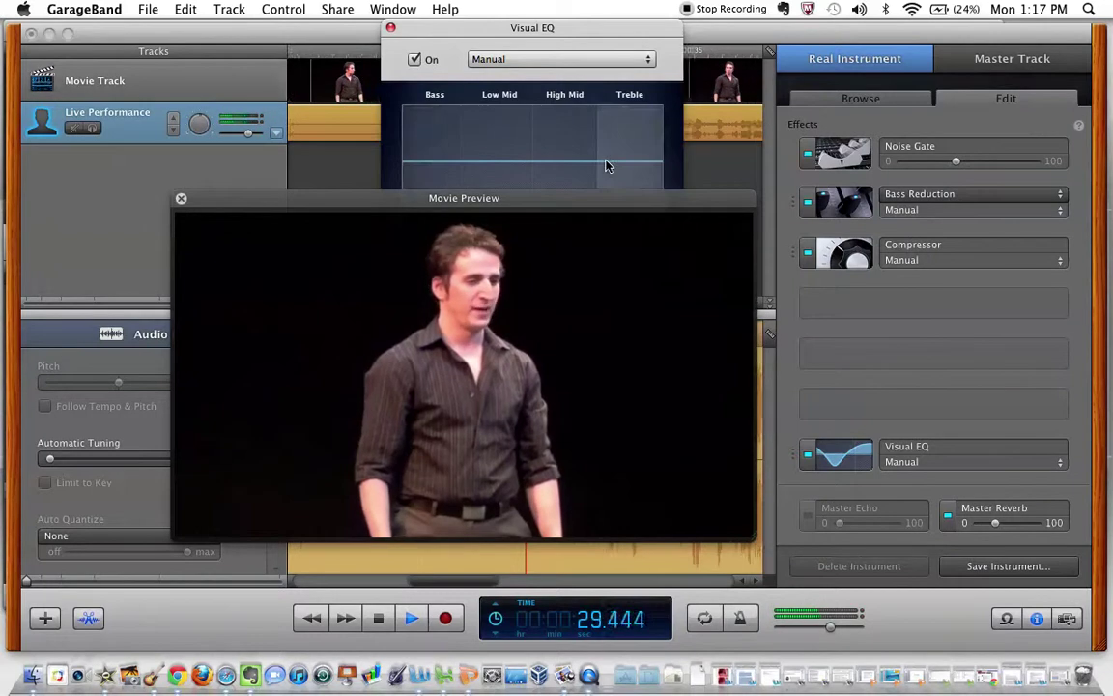
left_click_drag(606, 167, 551, 149)
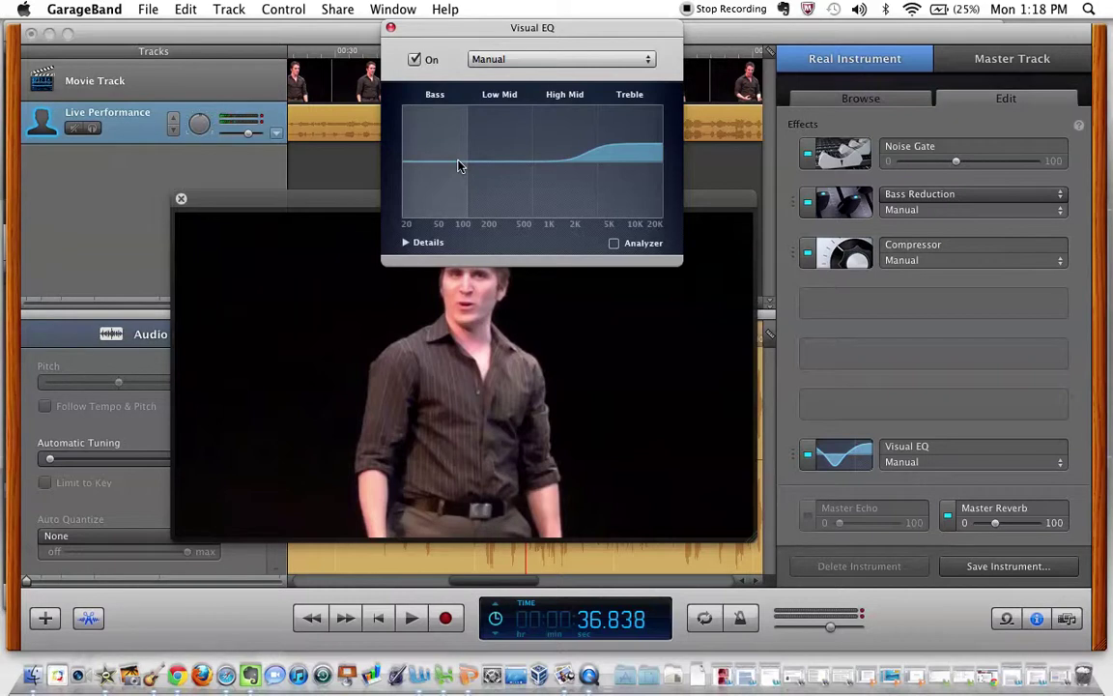
left_click_drag(459, 165, 465, 151)
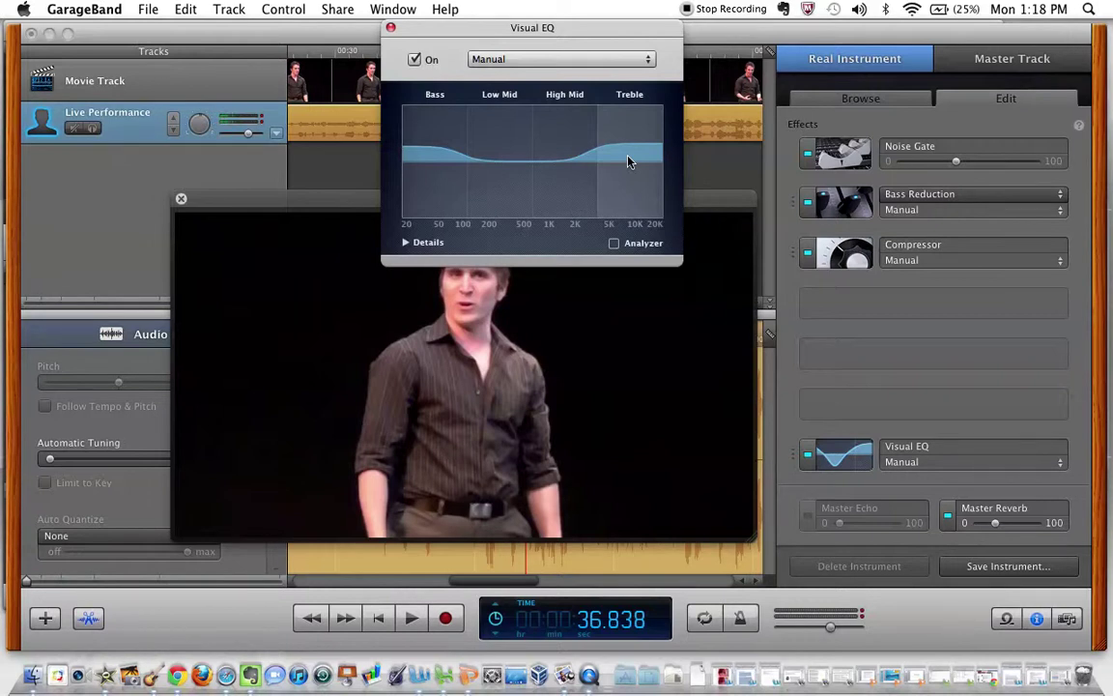
Audition the EQ and trim the master volume to around -2.4 dB or slightly lower.
key("space")
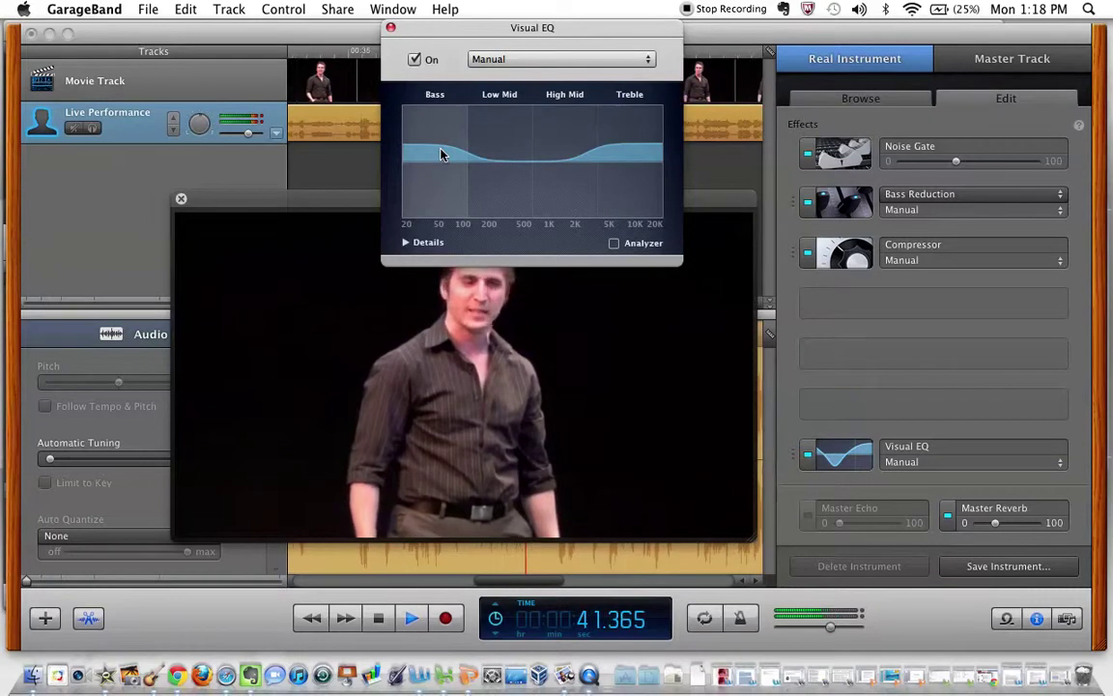
key("space")
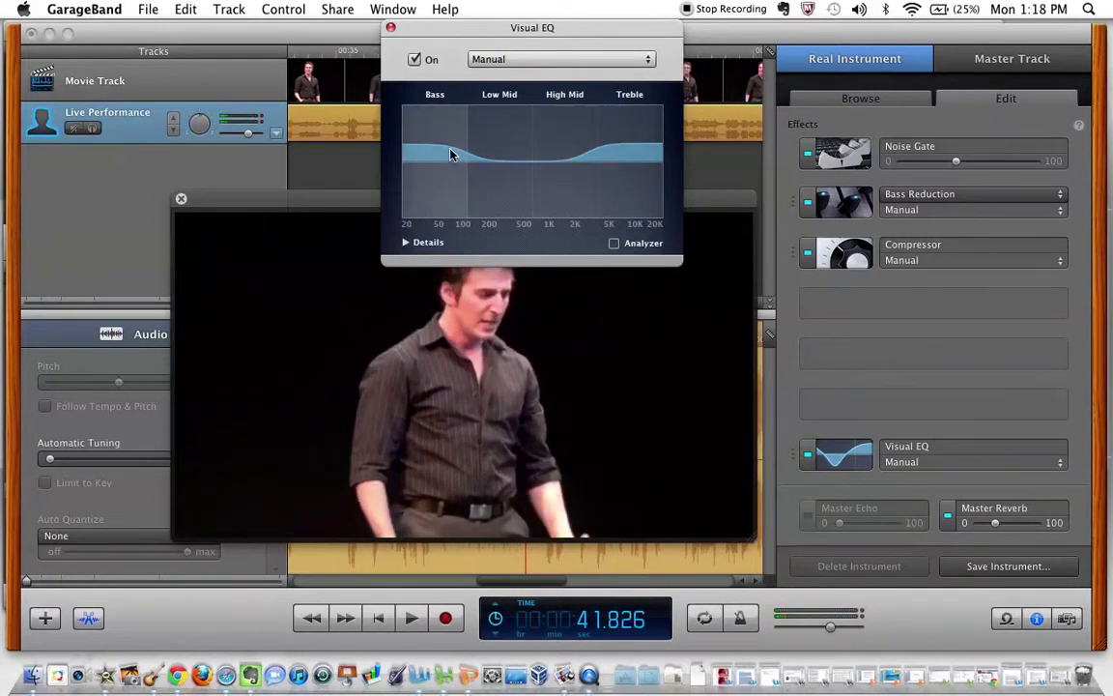
left_click(829, 629)
left_click_drag(829, 630, 824, 629)
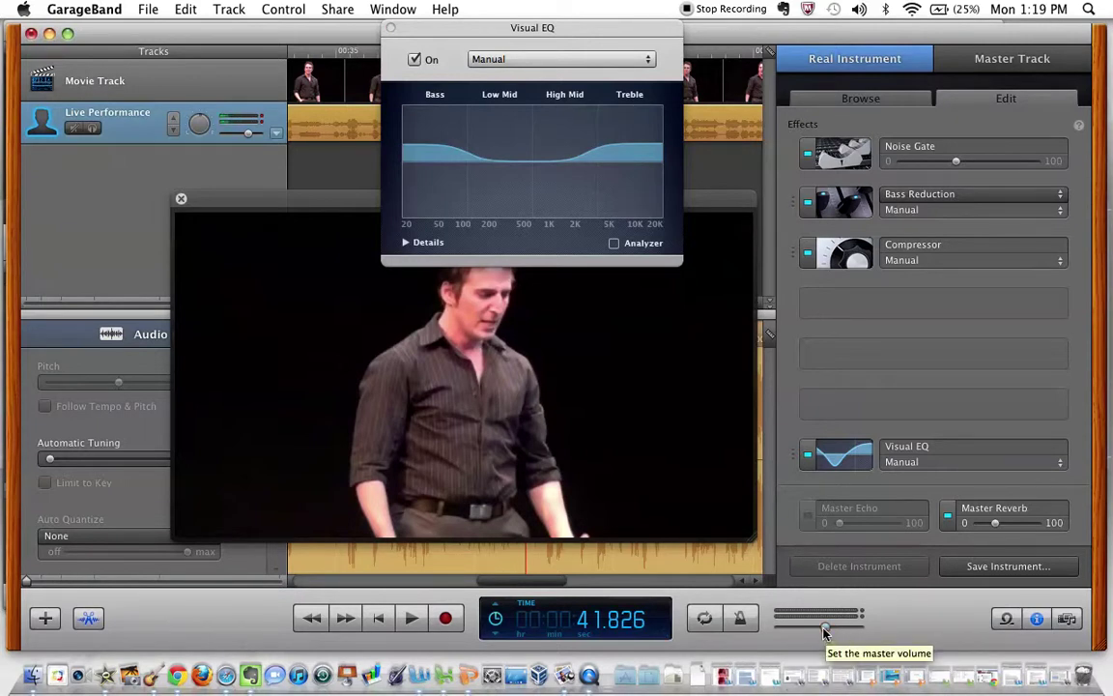
left_click(824, 629)
left_click_drag(825, 630, 828, 631)
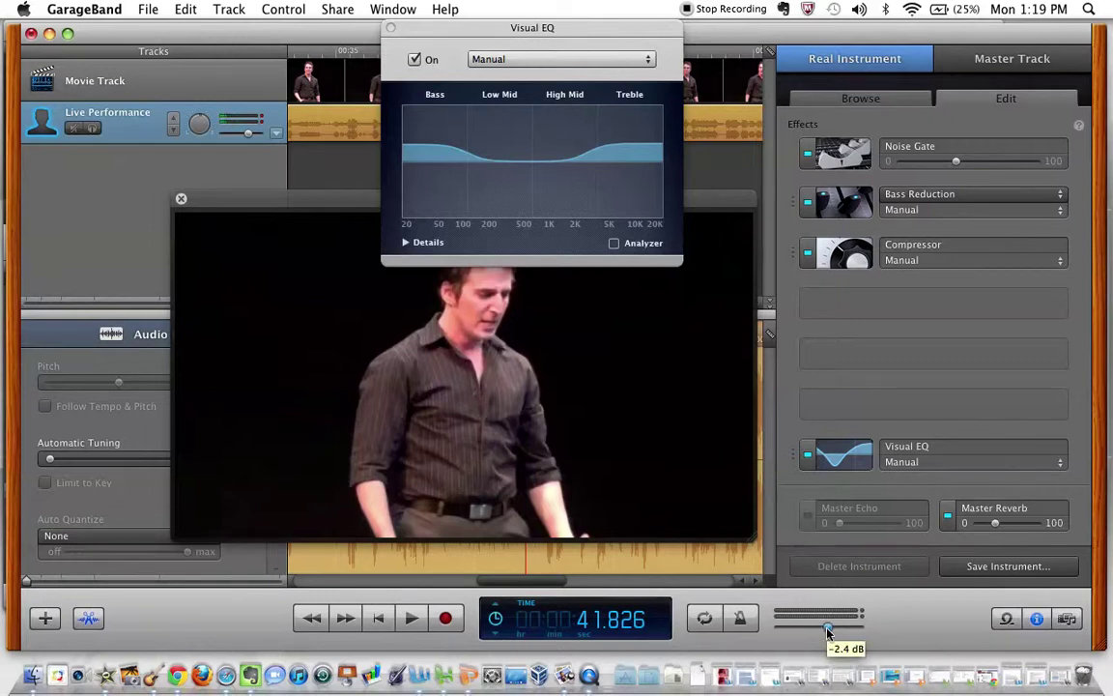
left_click(248, 135)
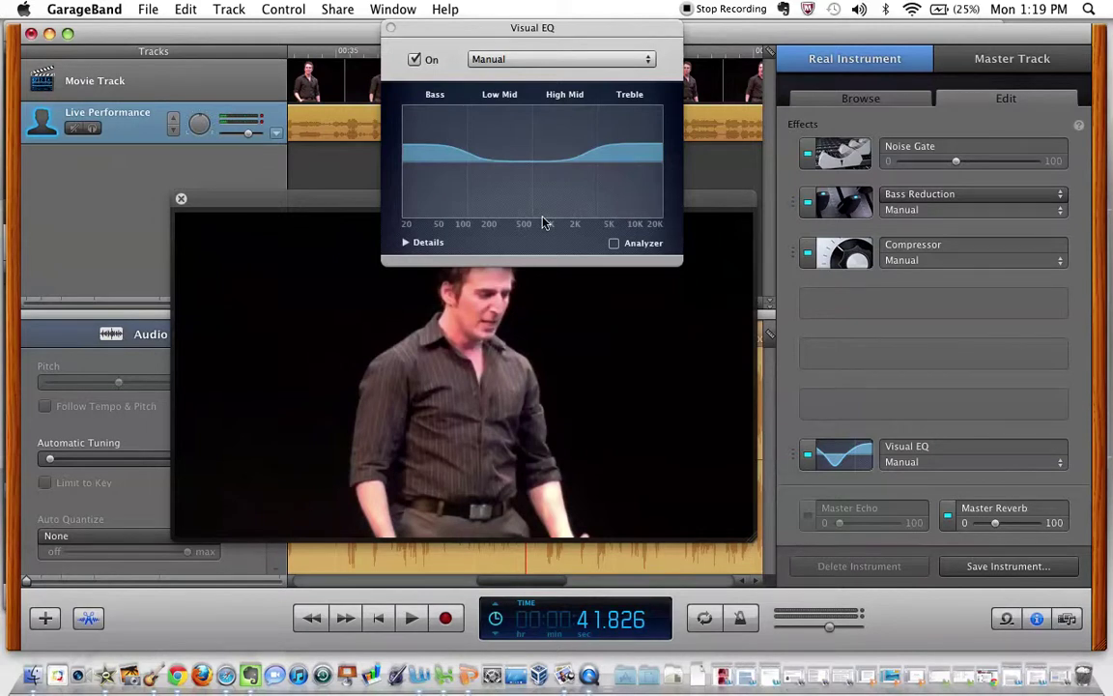
key("space")
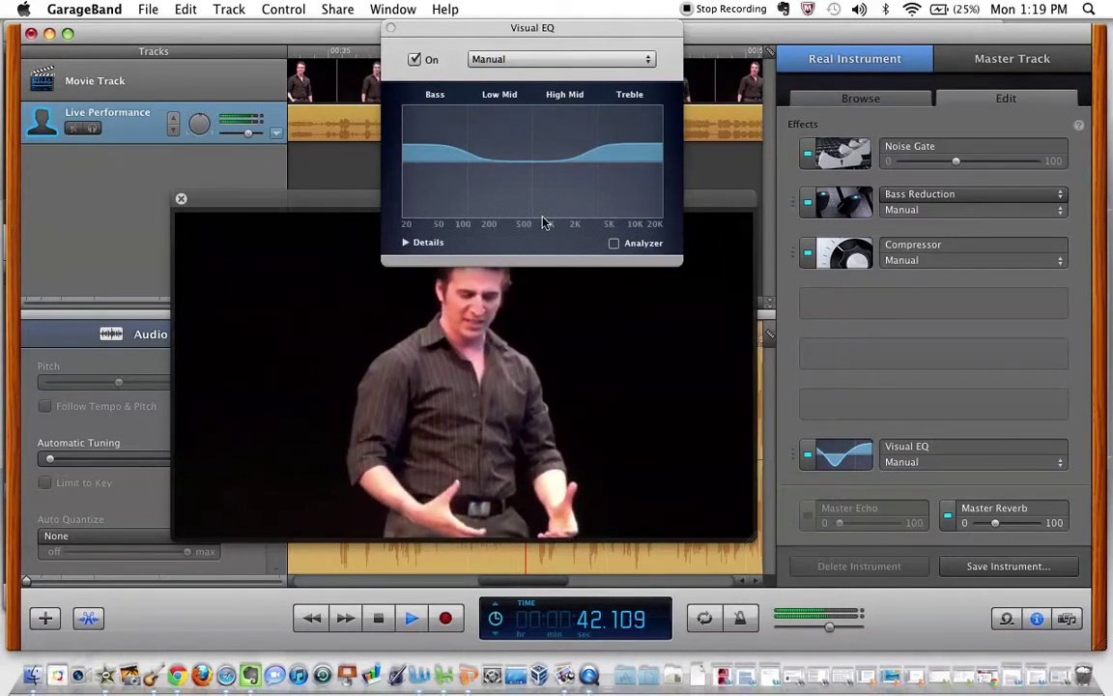
mouse_move(832, 629)
left_mouse_down()
mouse_move(816, 630)
mouse_move(826, 630)
left_mouse_up()
key("space")
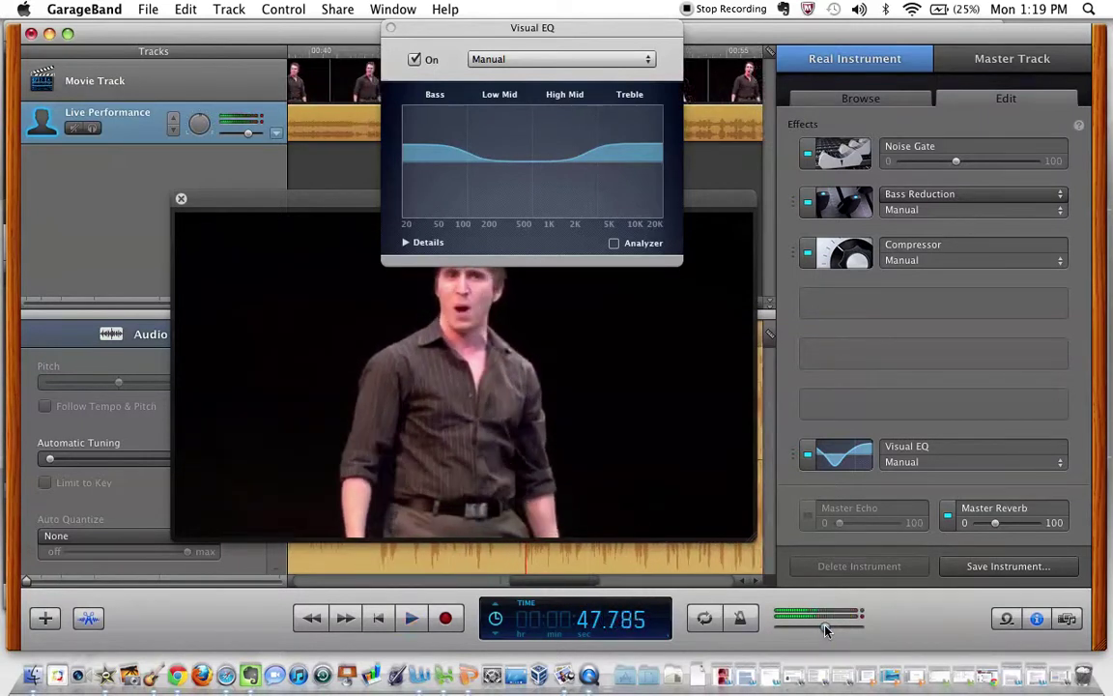
Turn on the EQ Analyzer, raise the bass boost further, and replay from 00:26.
left_click(614, 244)
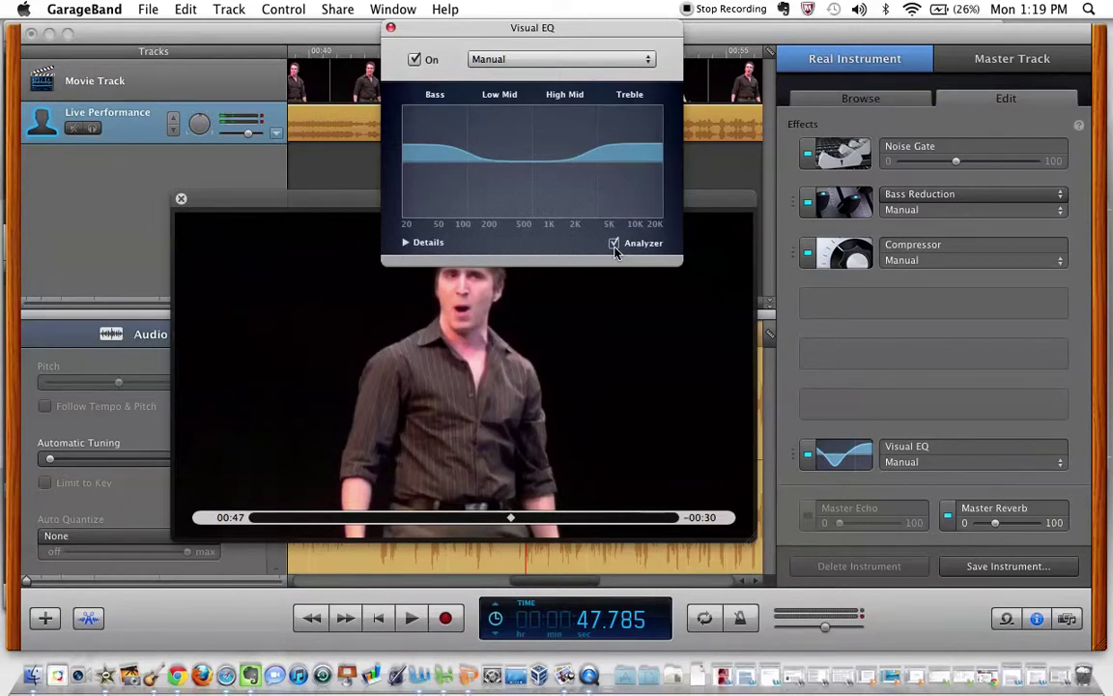
key("space")
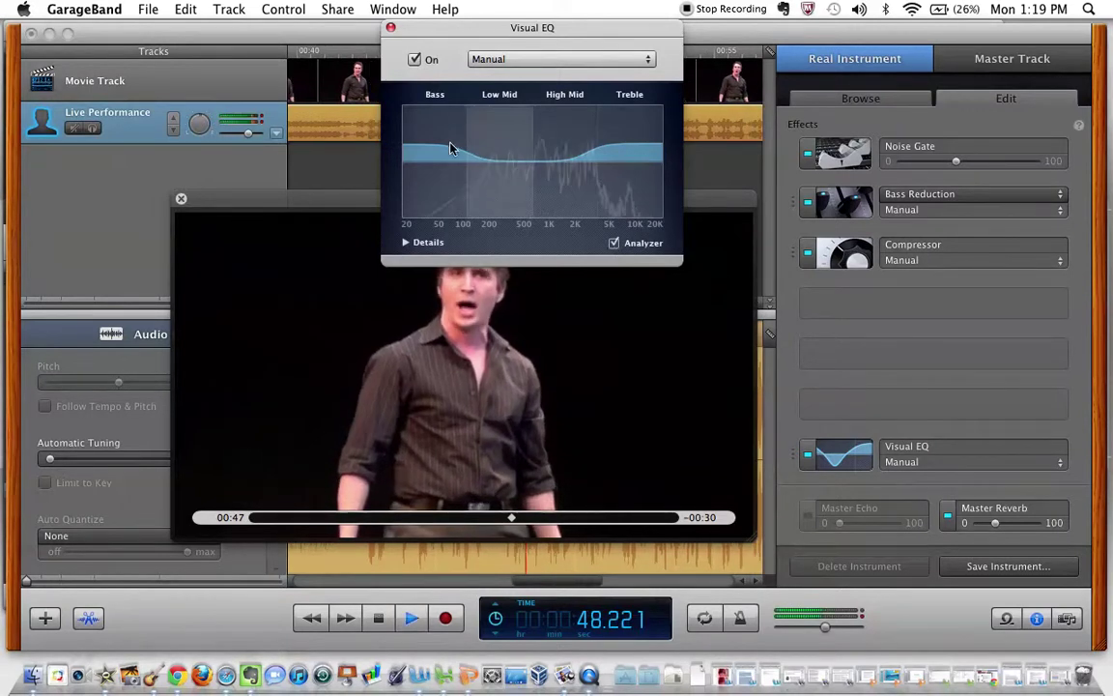
left_click_drag(474, 145, 482, 143)
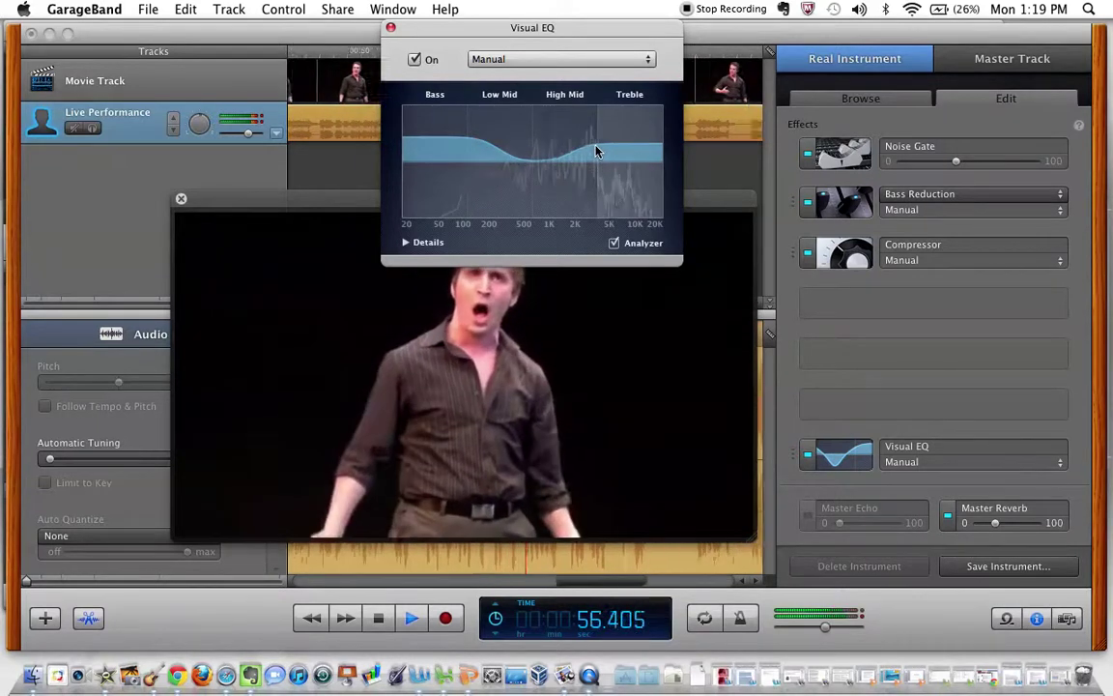
key("space")
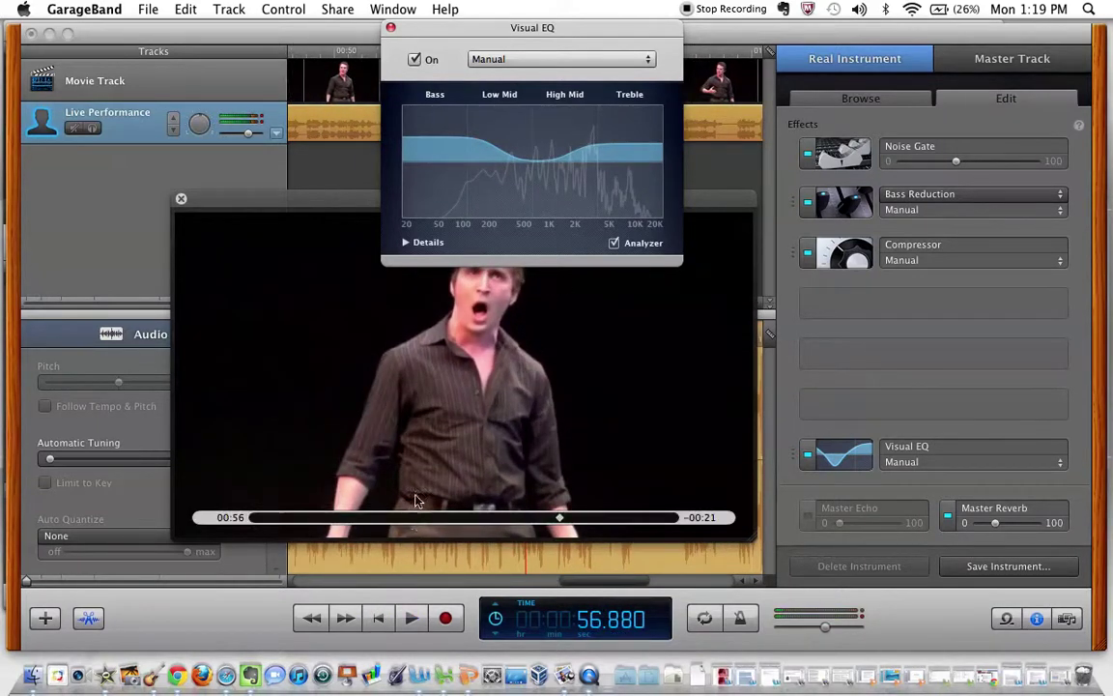
left_click(409, 518)
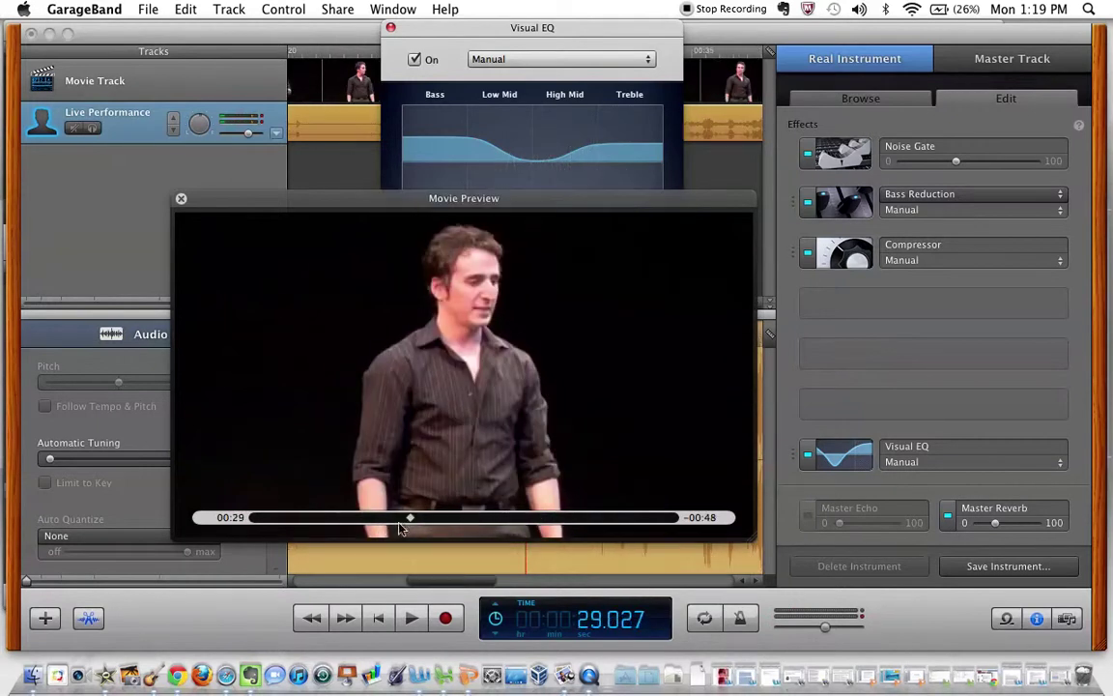
left_click(398, 518)
key("space")
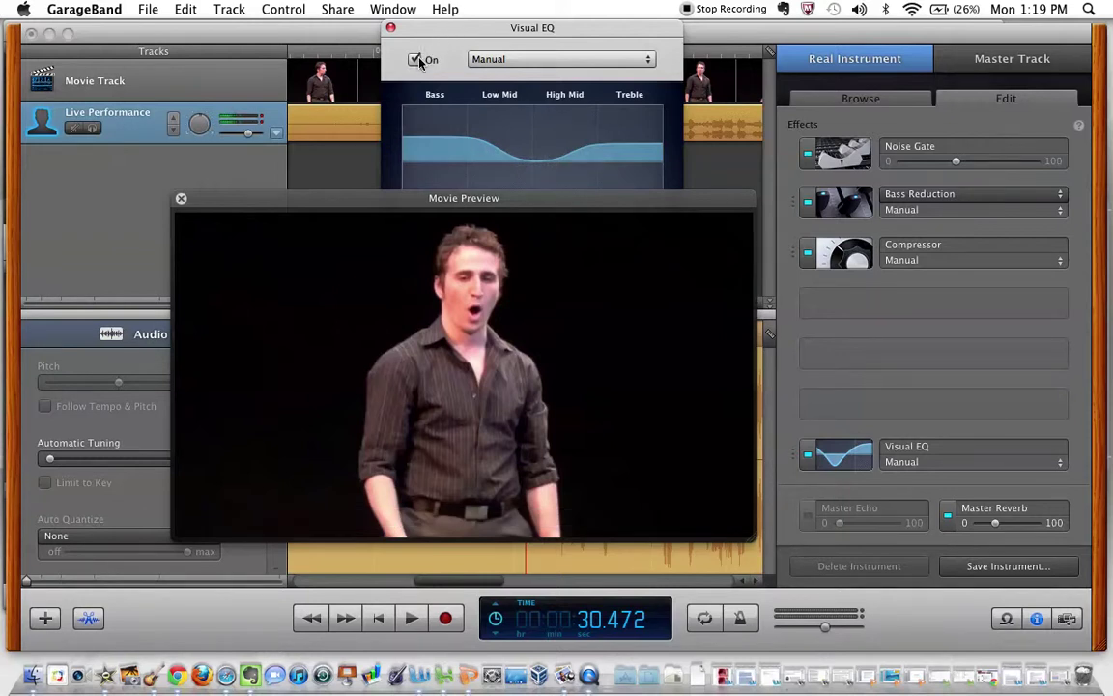
key("space")
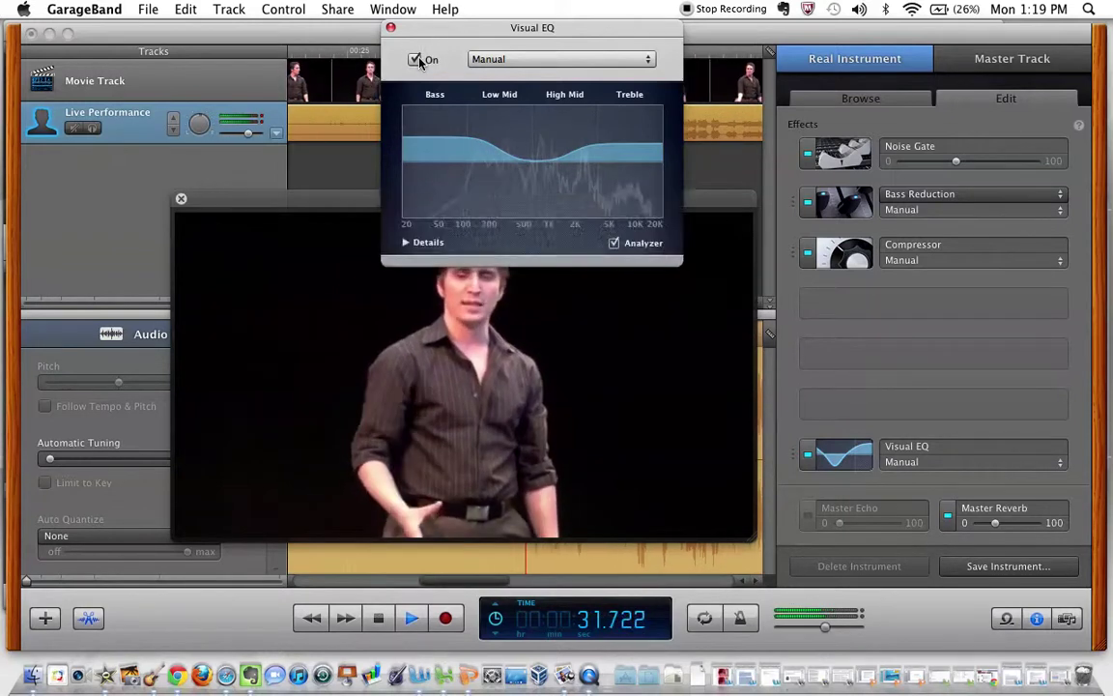
left_click(419, 61)
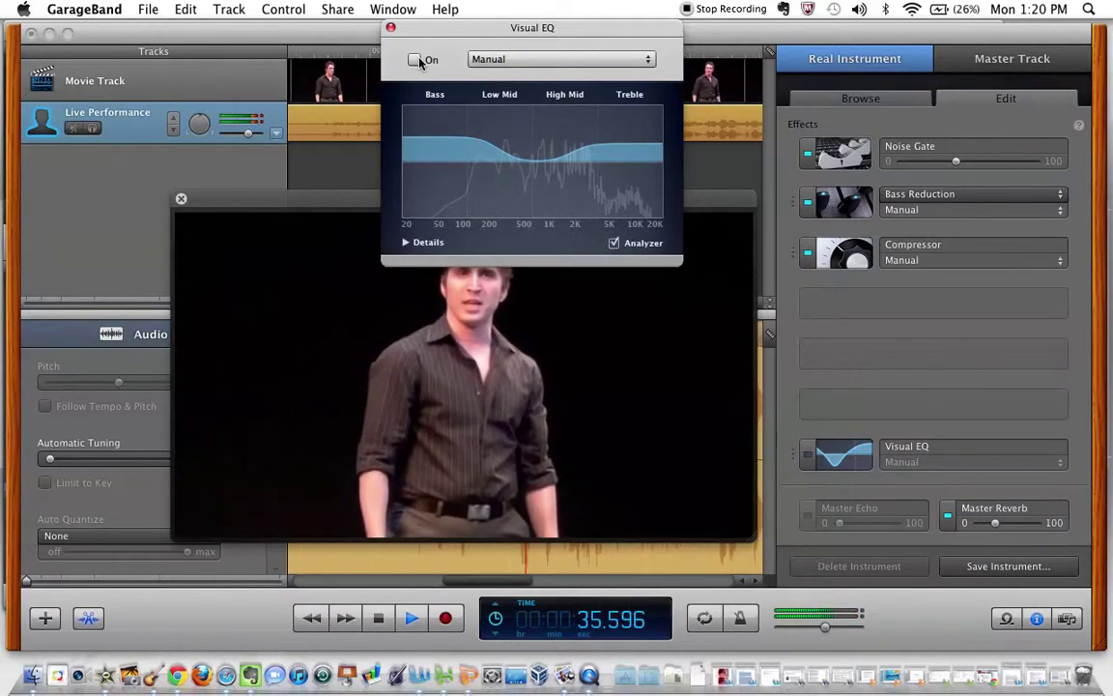
left_click(416, 59)
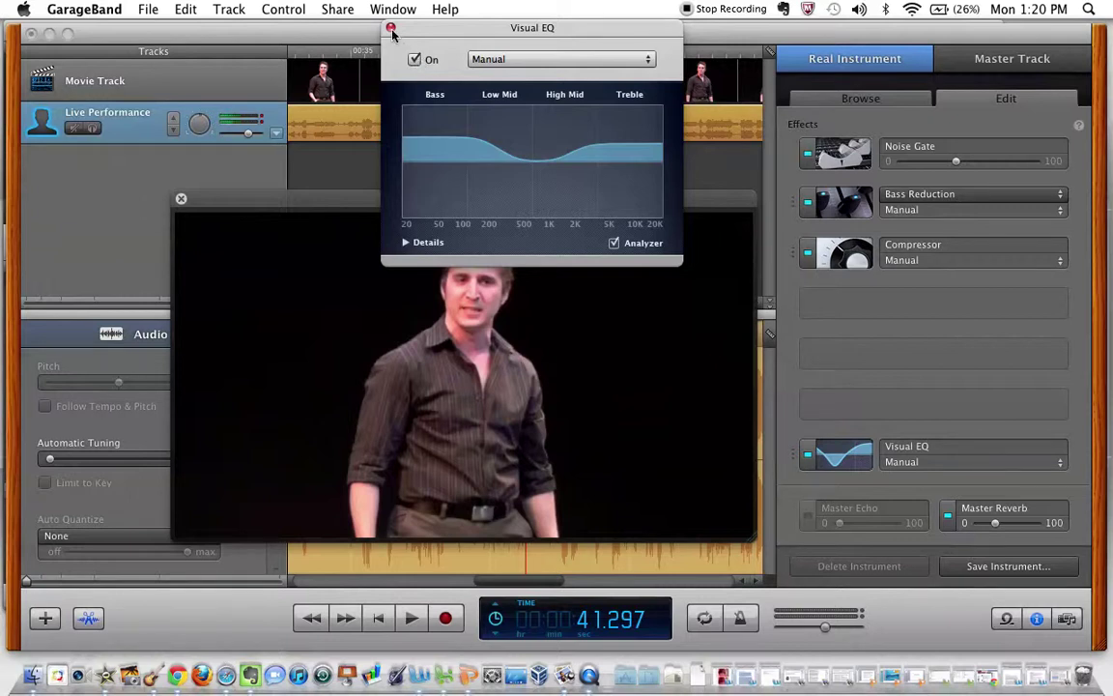
Close Visual EQ and apply the Fast – Moderate Music Reduction preset to the master Ducker.
left_click(391, 29)
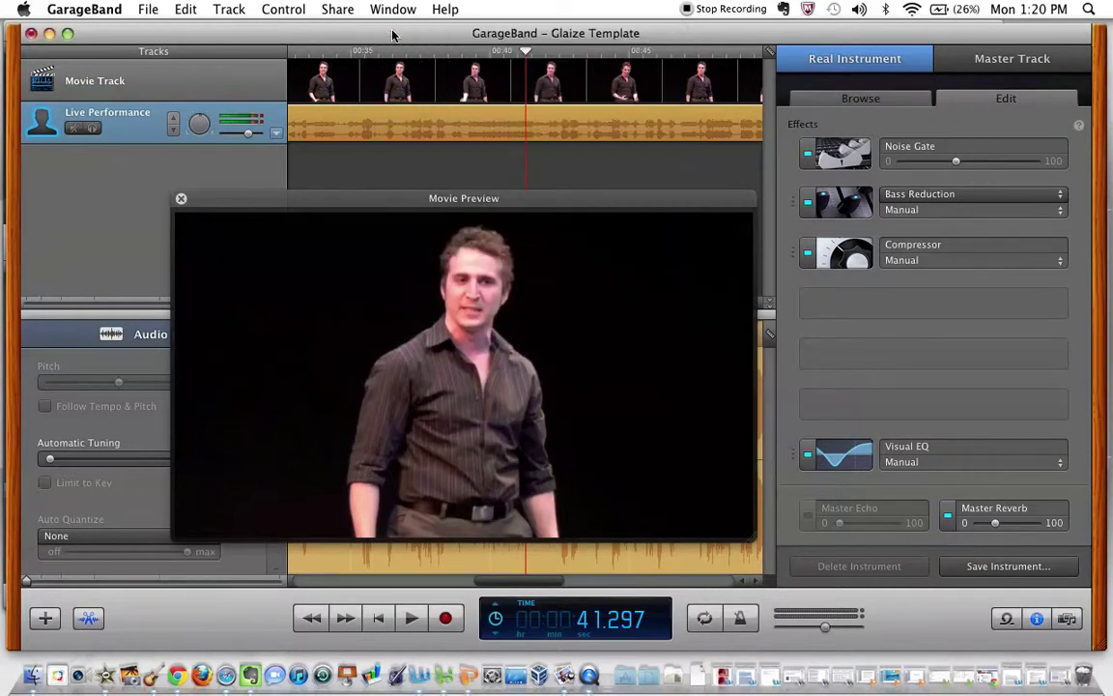
left_click(1010, 59)
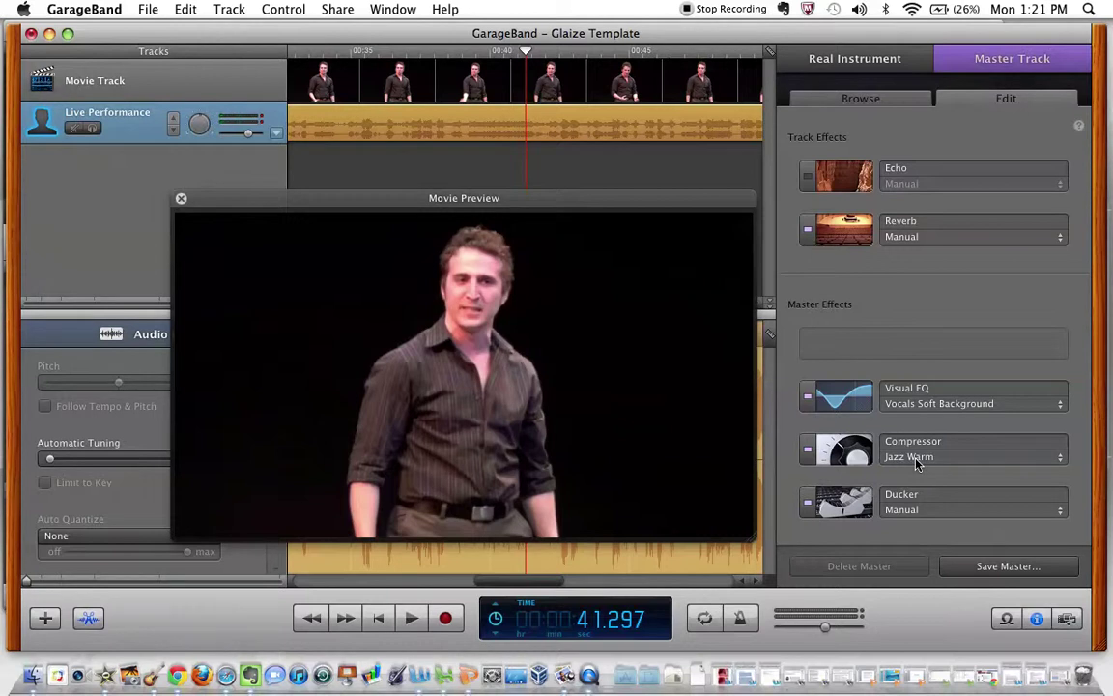
left_click(863, 508)
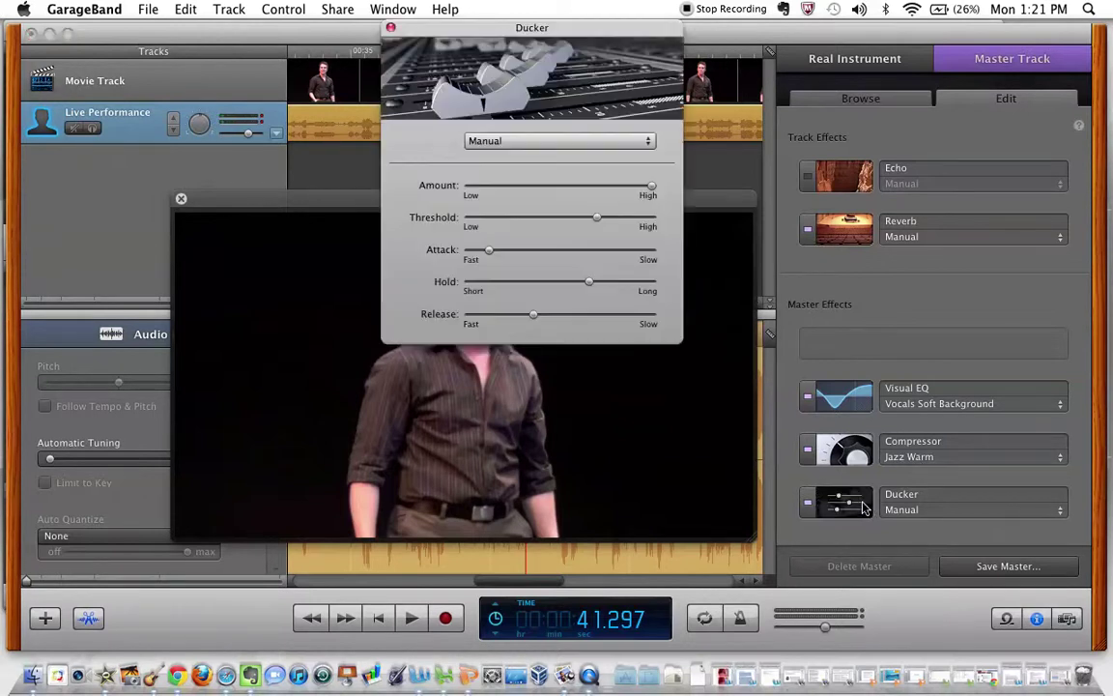
left_click(903, 510)
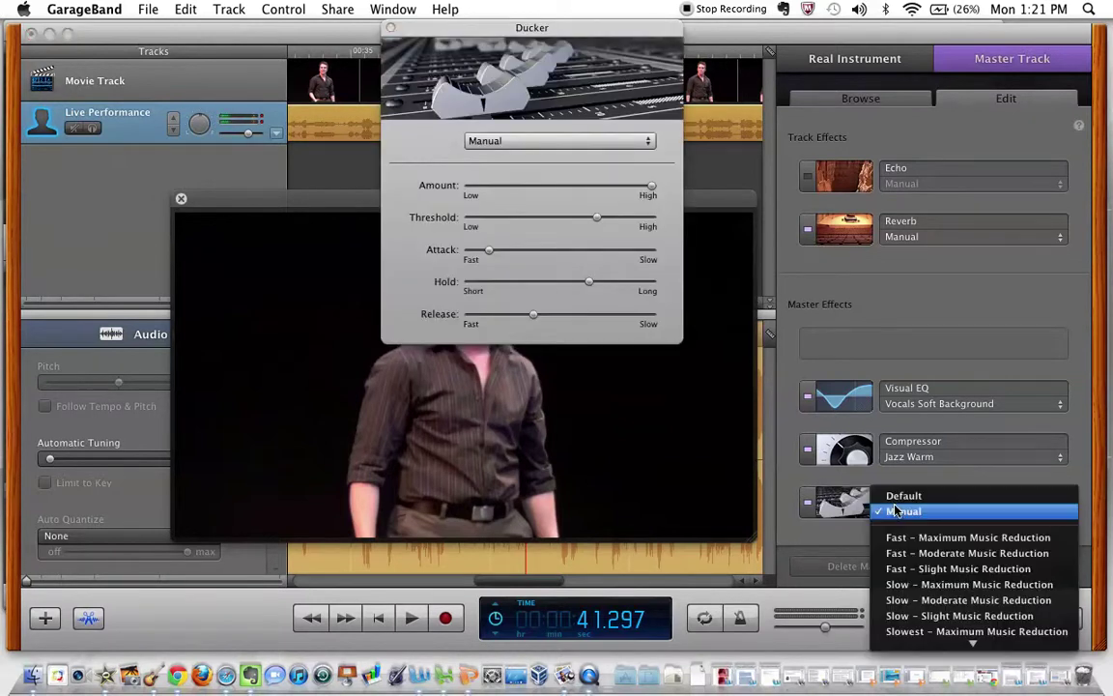
left_click(909, 553)
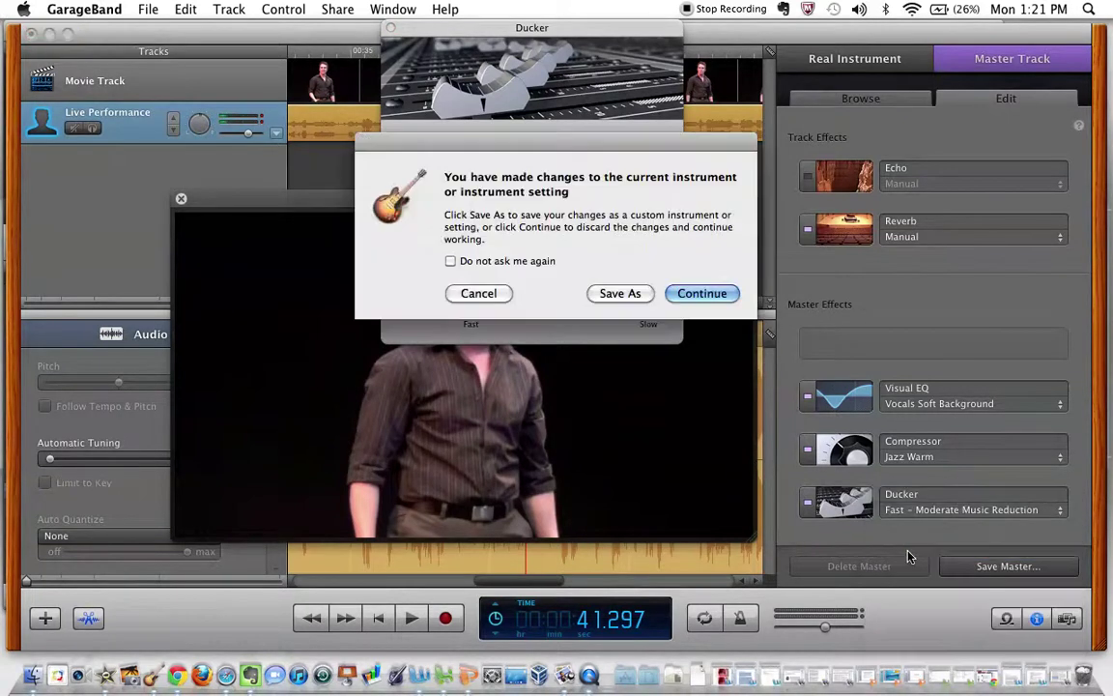
left_click(702, 293)
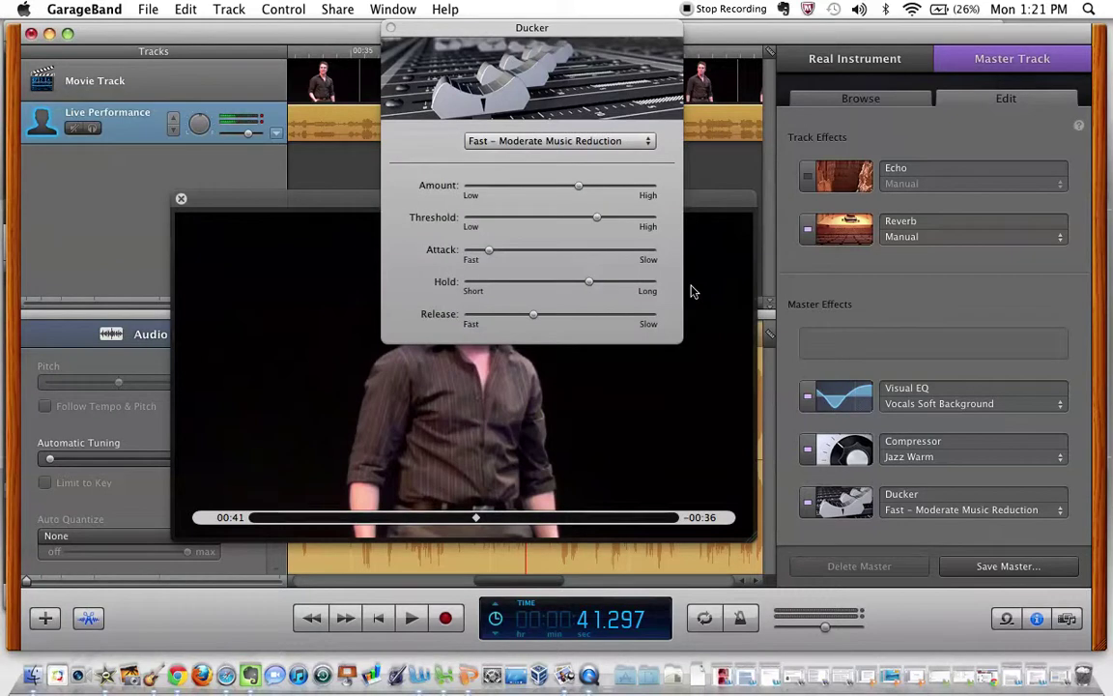
left_click(390, 28)
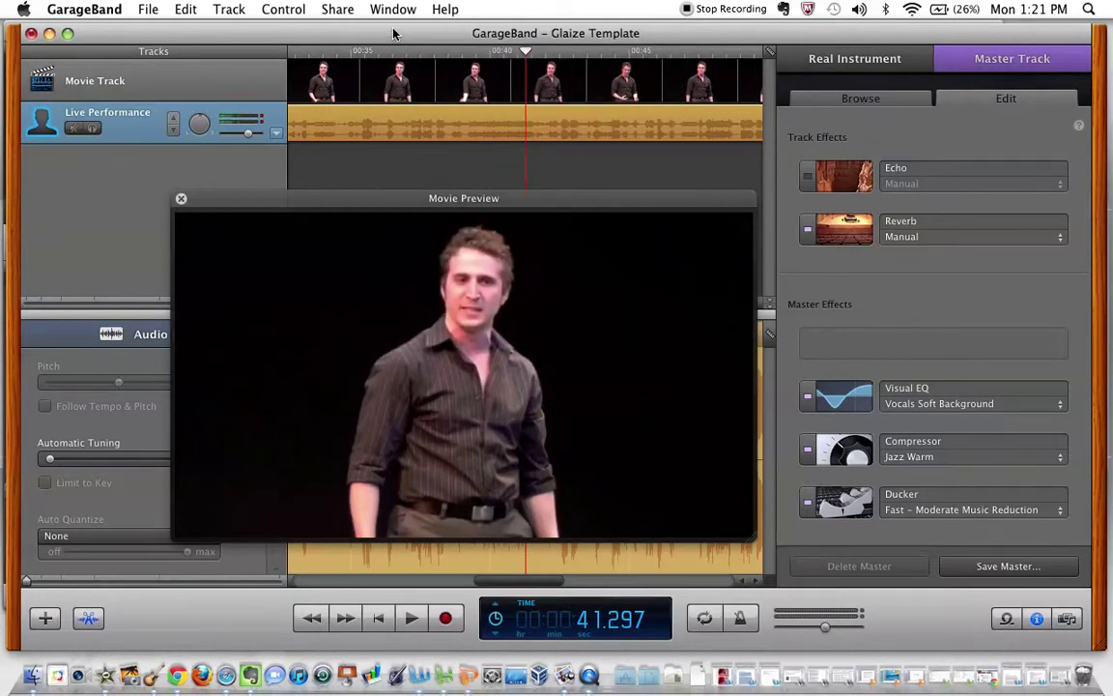
Compare the mix with the master Reverb off and on during playback, leaving it on.
key("space")
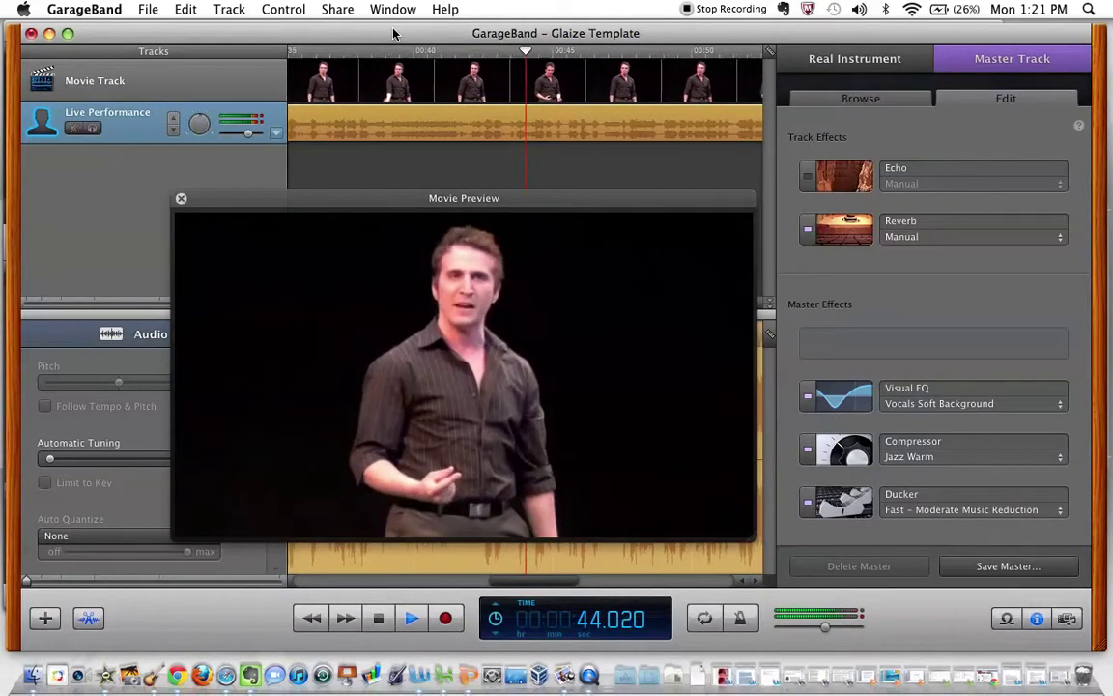
key("space")
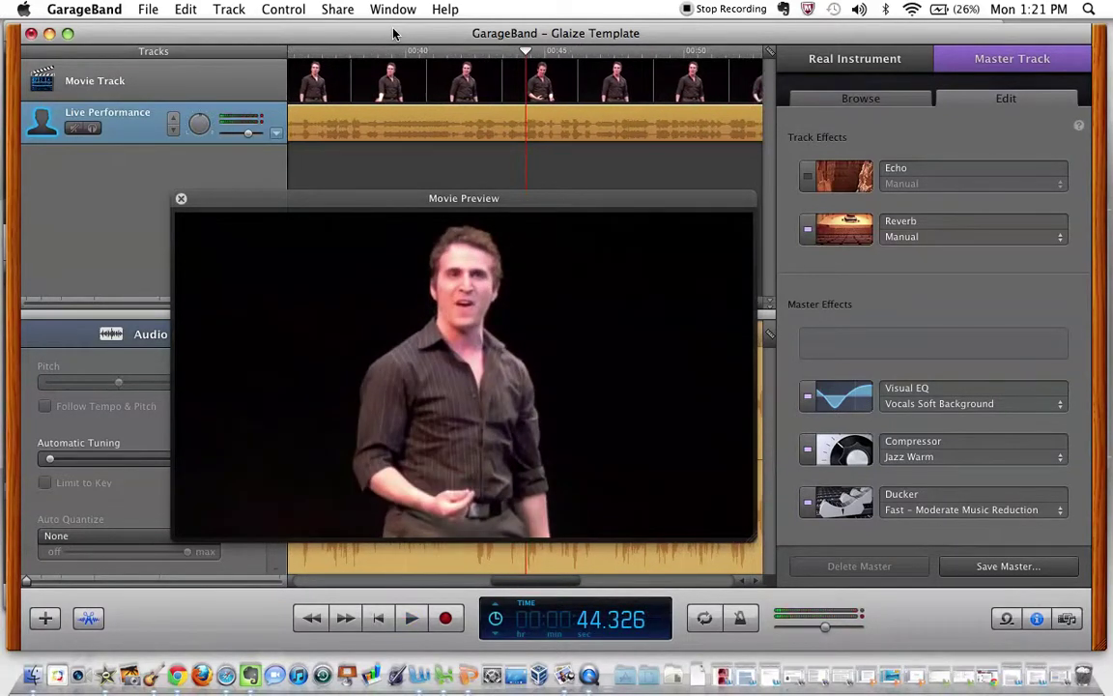
mouse_move(822, 177)
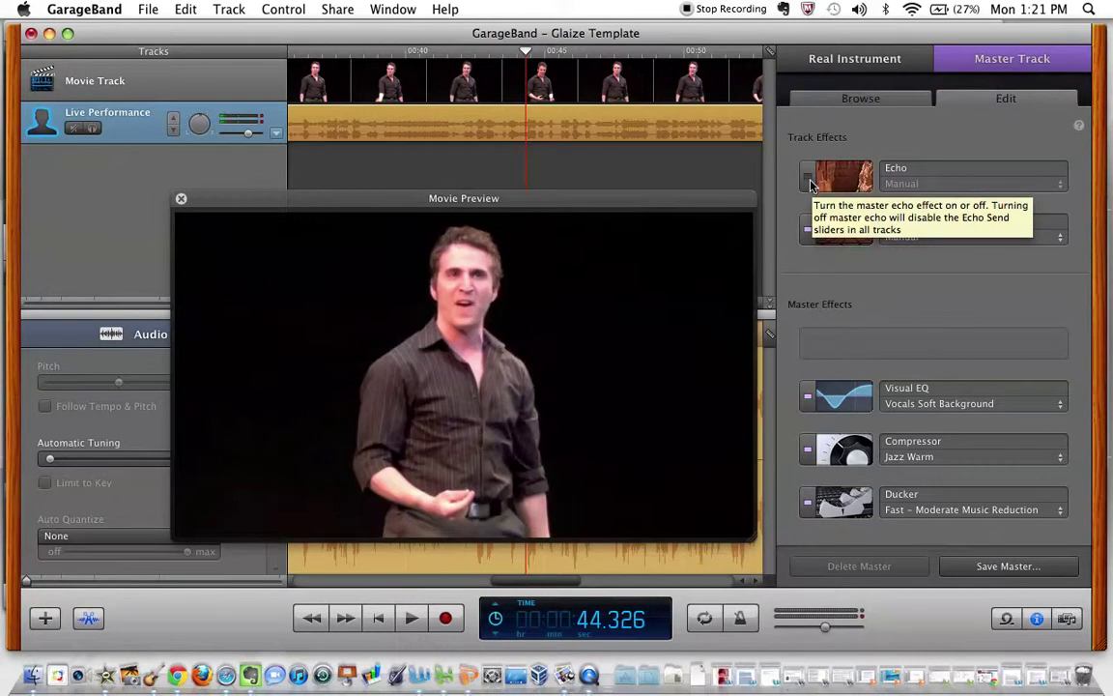
mouse_move(839, 238)
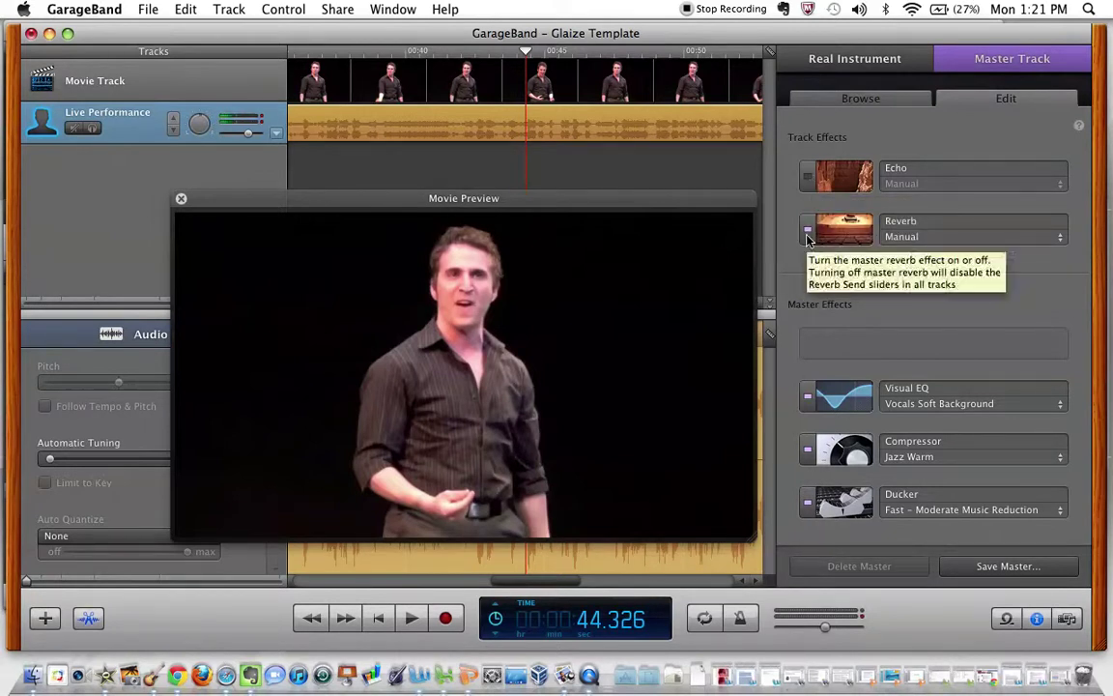
left_click(807, 235)
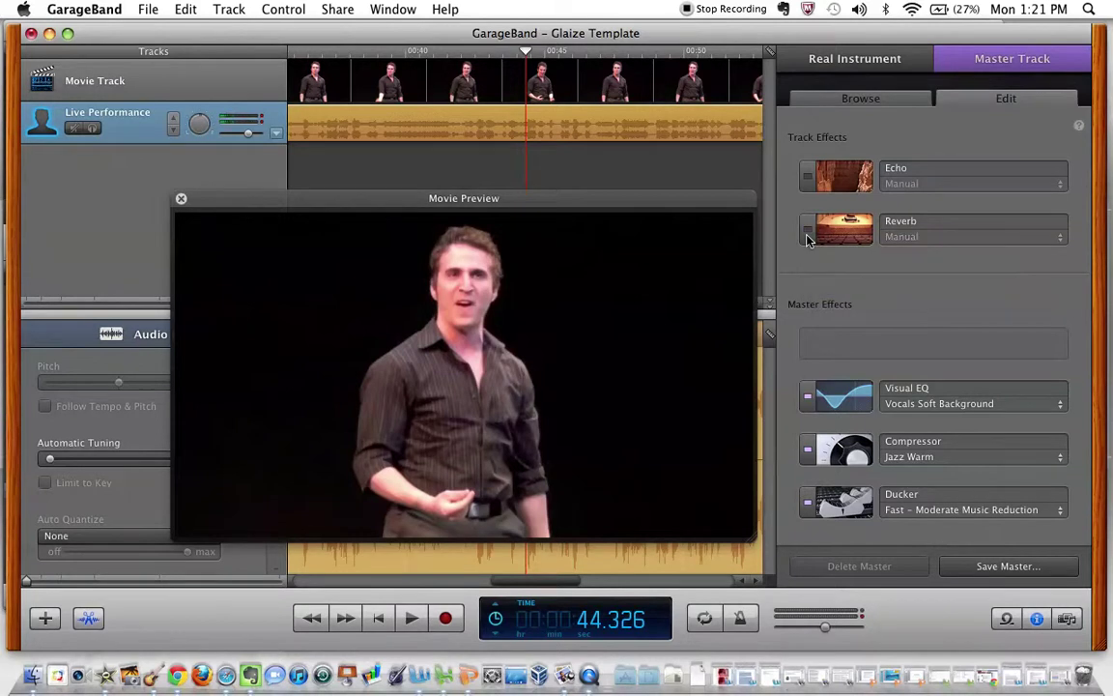
key("space")
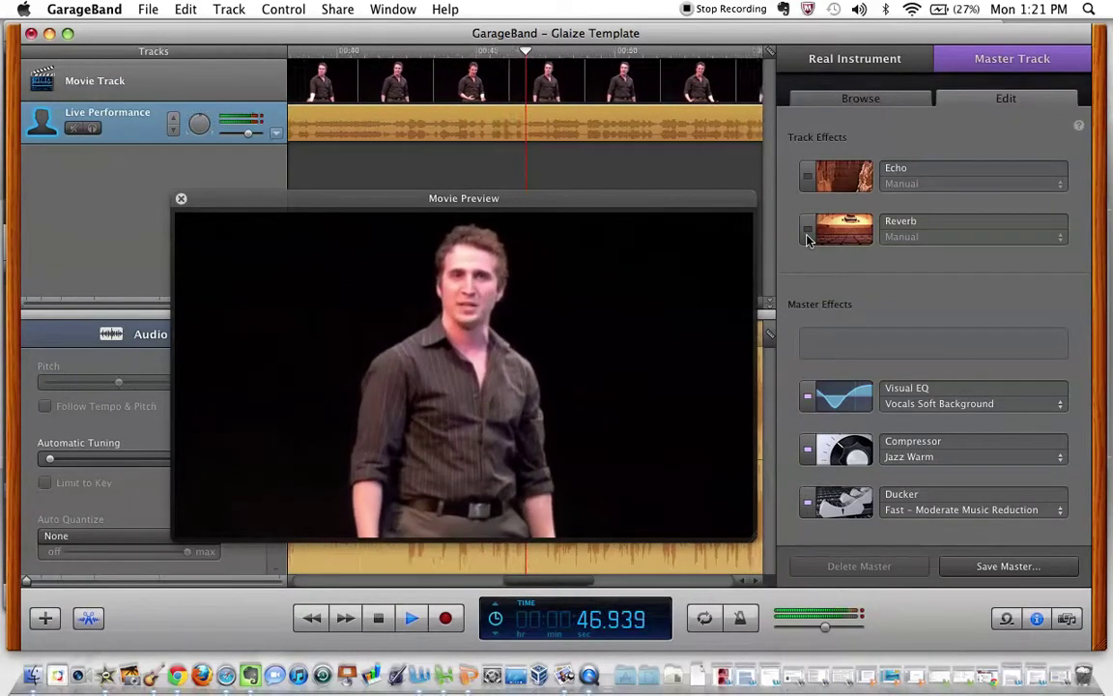
left_click(807, 234)
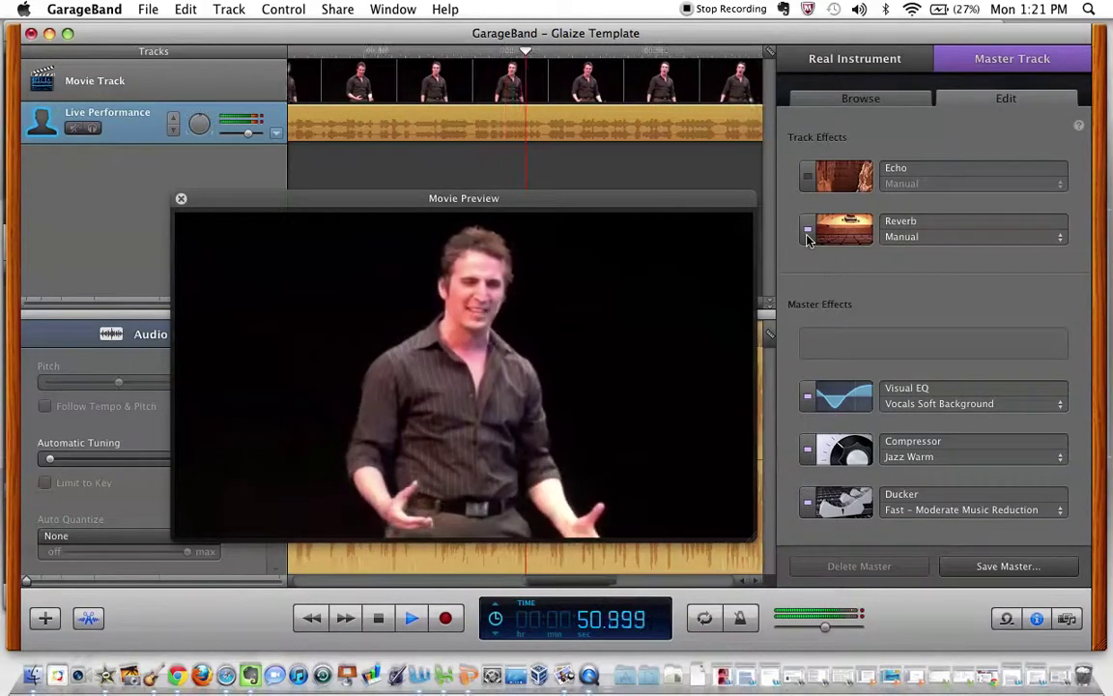
key("space")
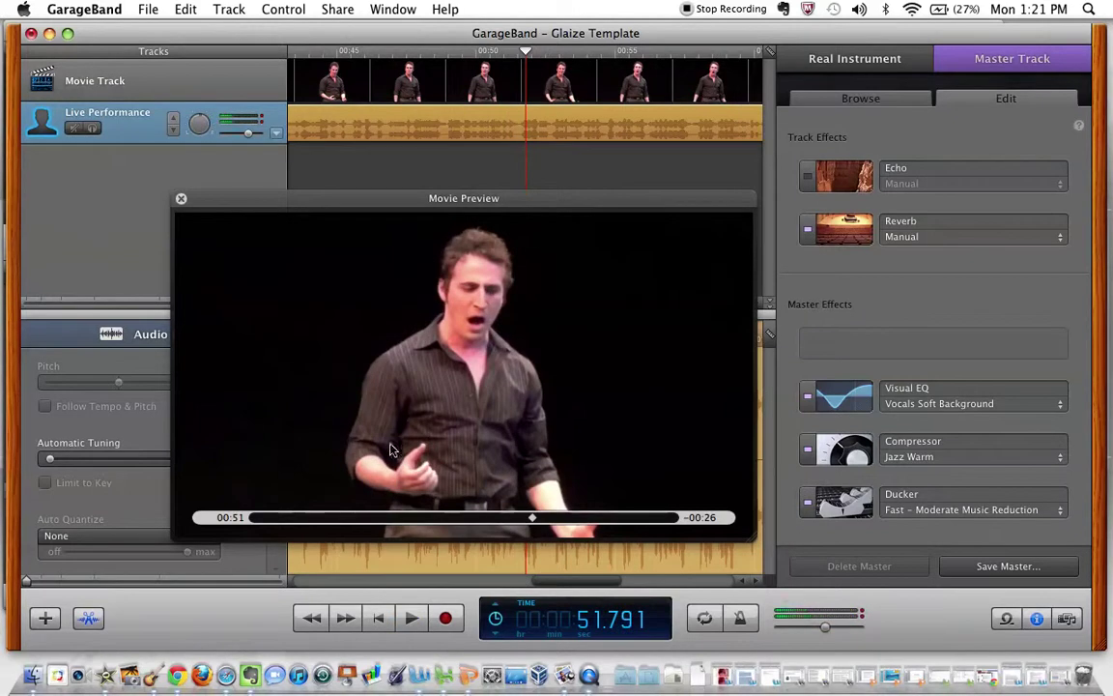
Scrub the movie preview back to 00:18 and close the Movie Preview window.
left_click(354, 518)
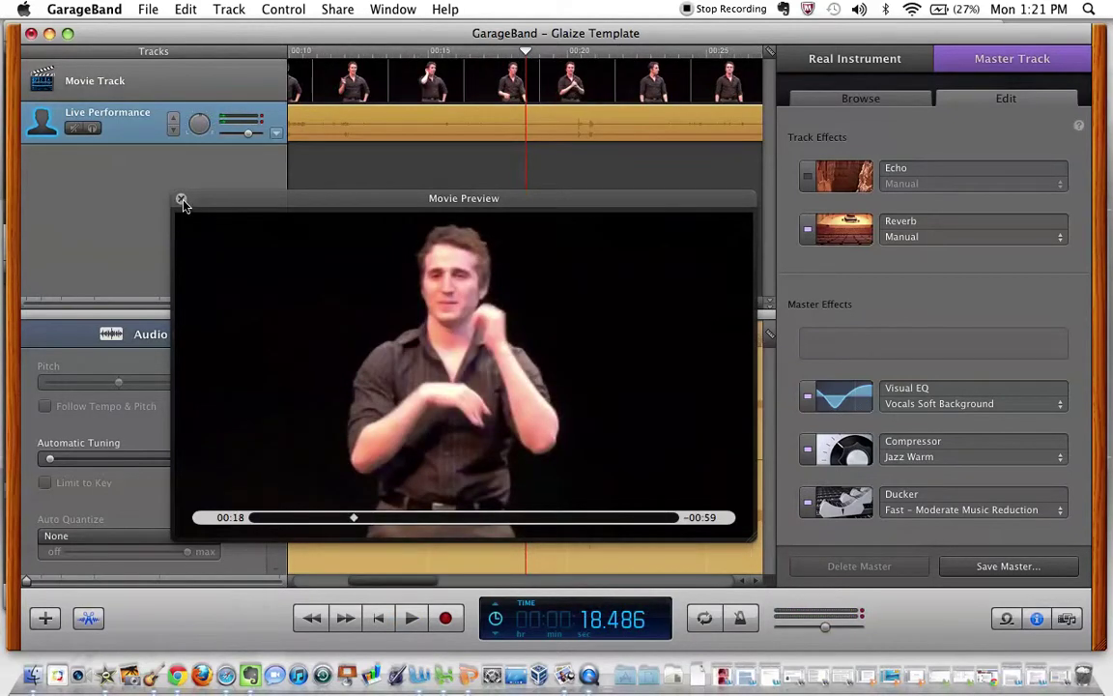
left_click(307, 186)
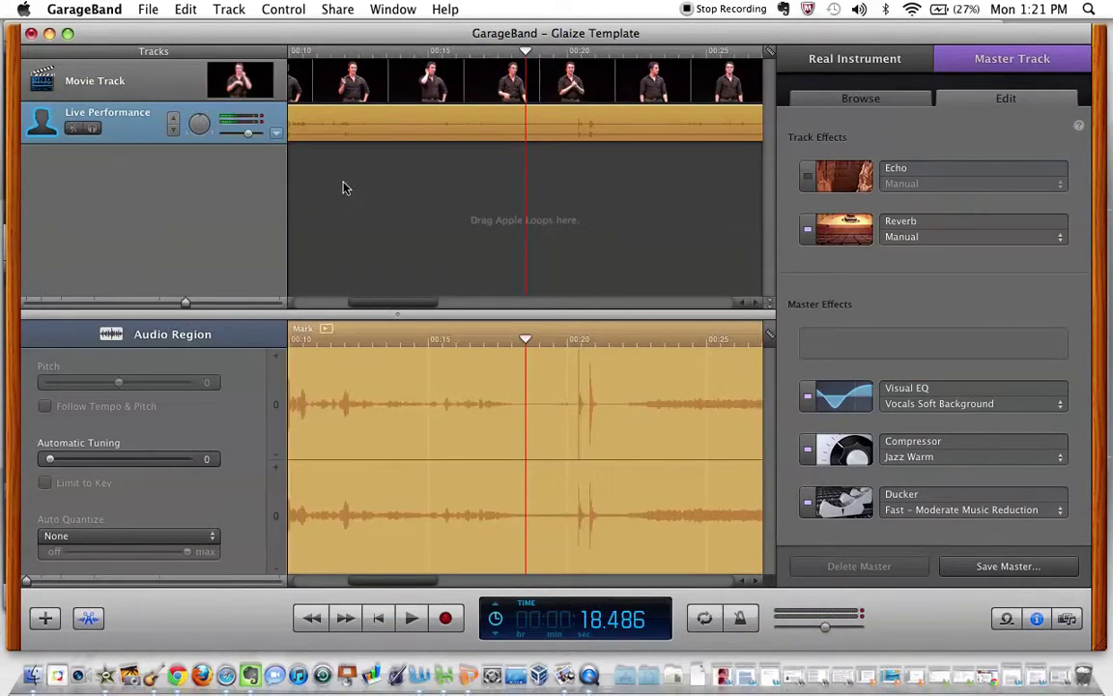
scroll(343, 187, "left", 8)
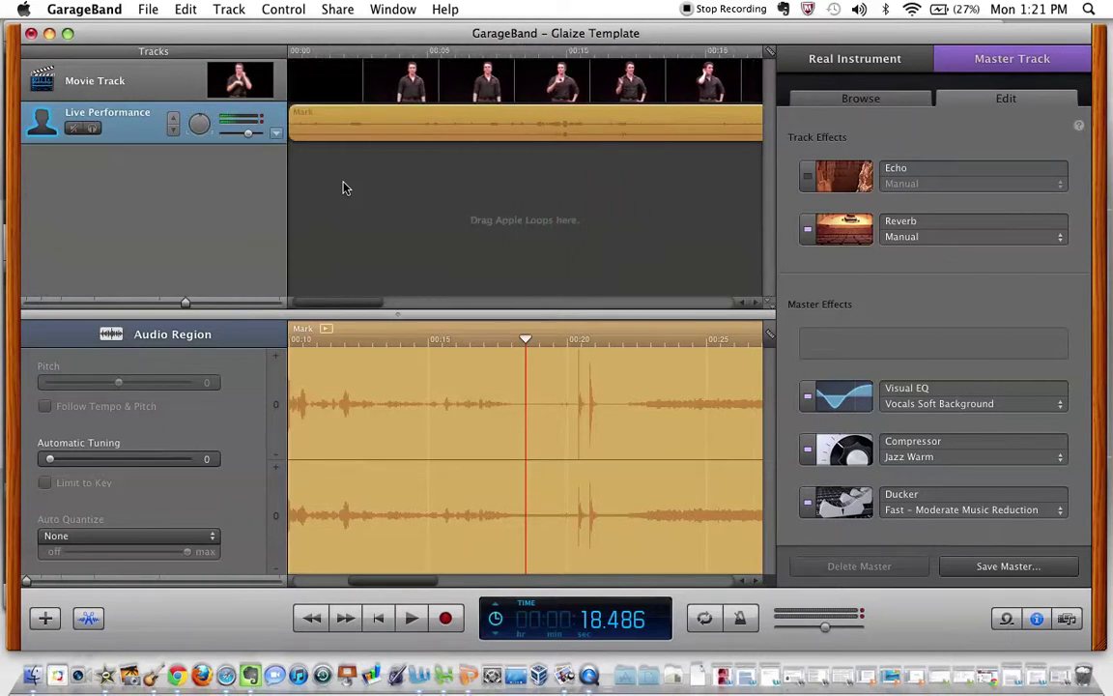
Start a Share > Export Movie to Disk with Full Quality video.
left_click(344, 9)
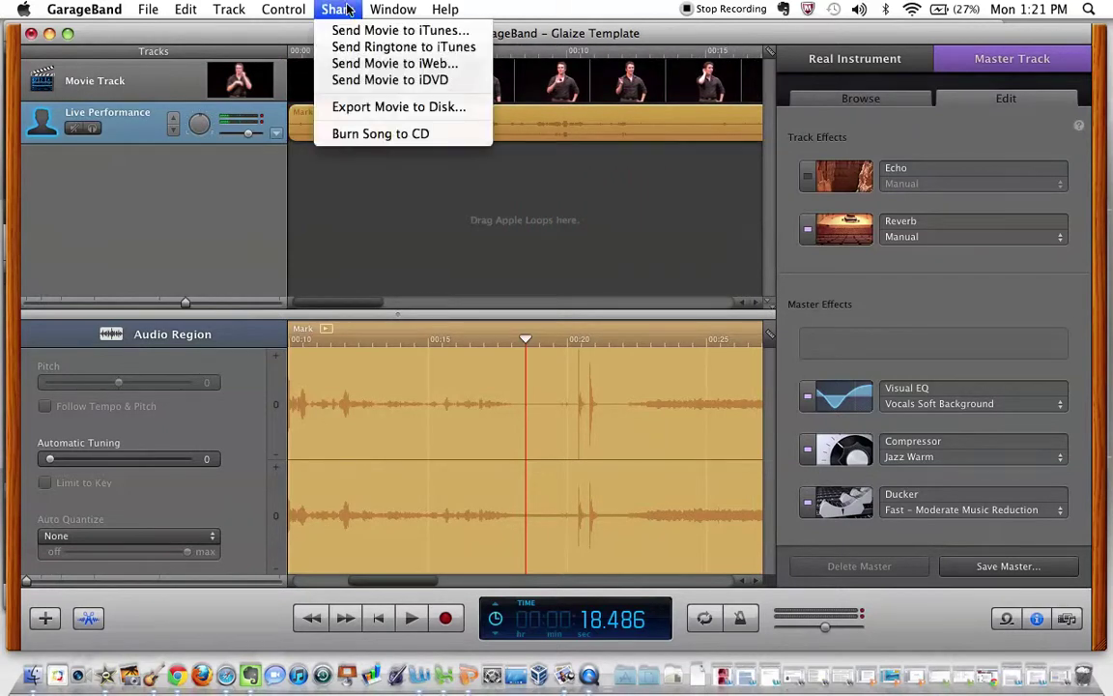
left_click(340, 110)
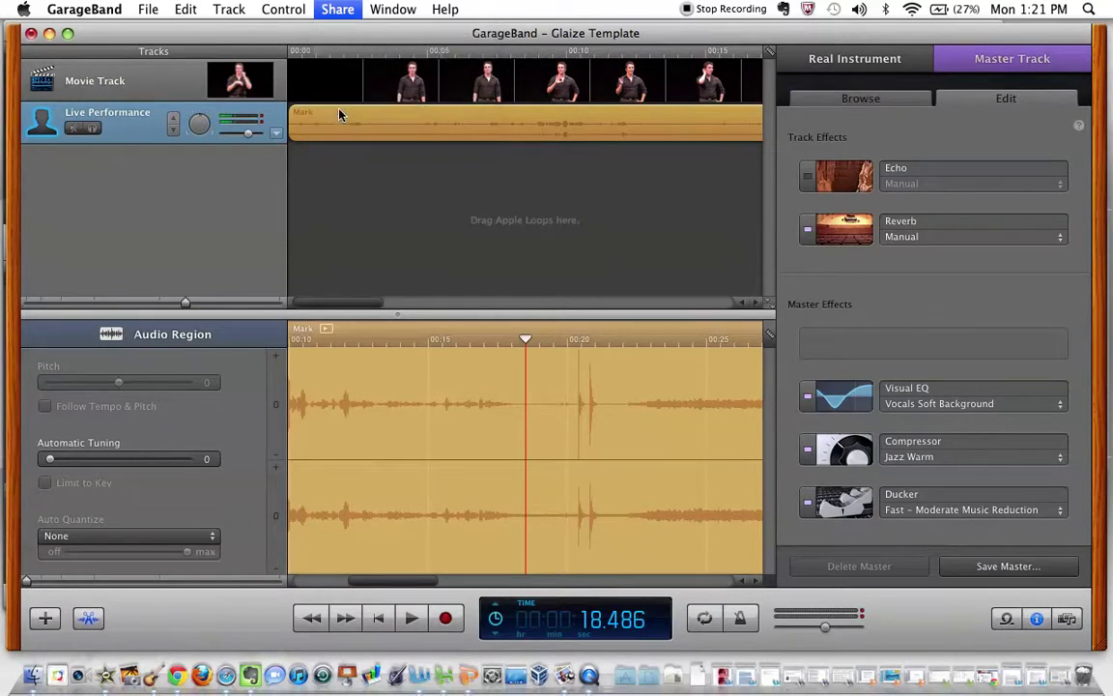
left_click(551, 104)
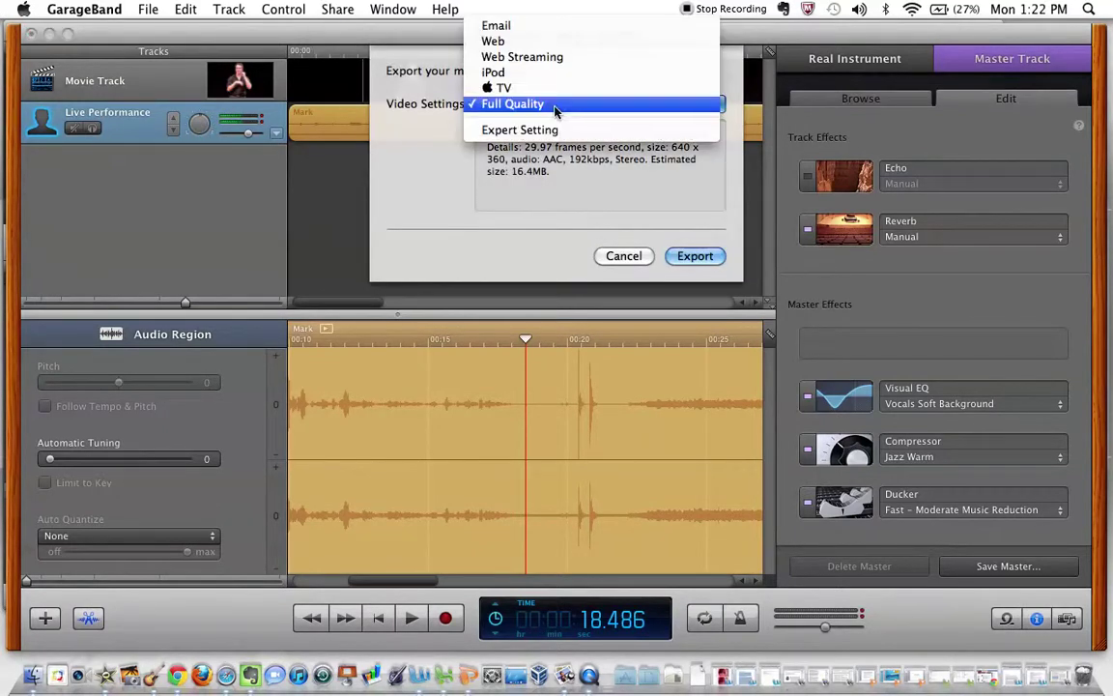
left_click(555, 108)
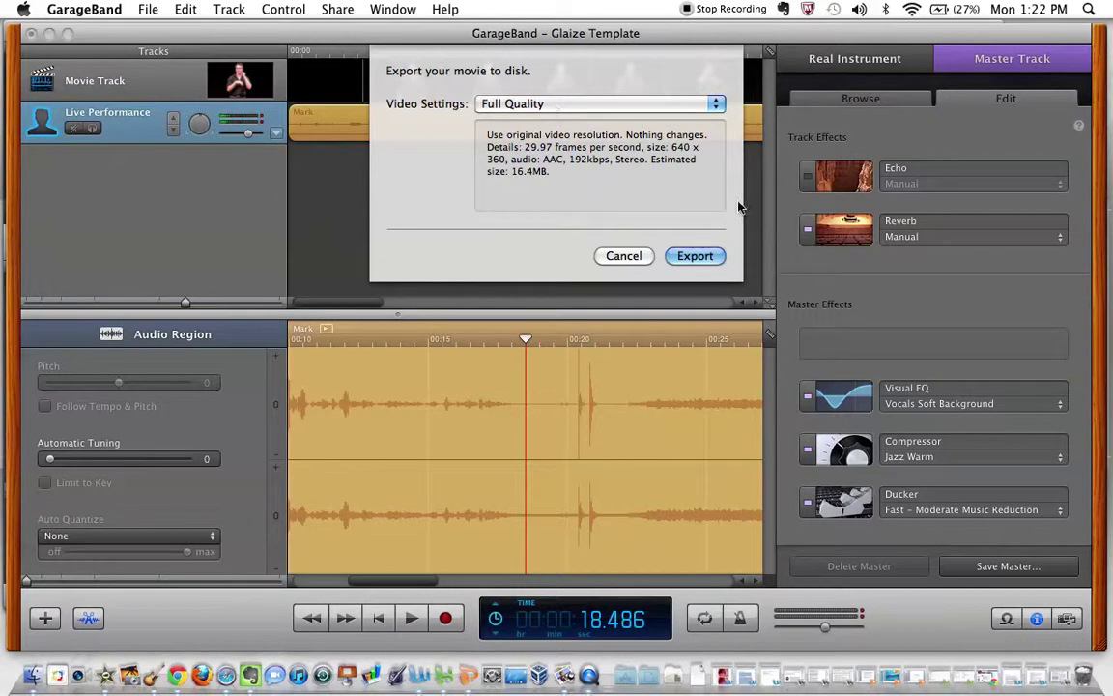
left_click(714, 257)
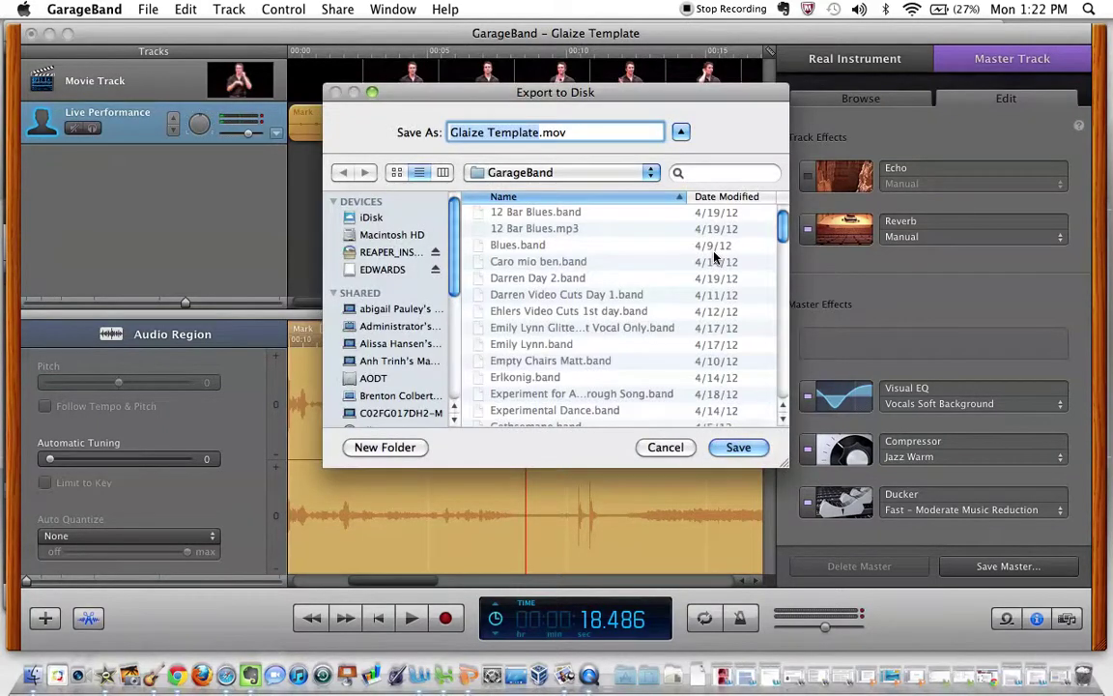
Choose Documents as the save location and name the movie file after the performer.
scroll(405, 275, "down", 5)
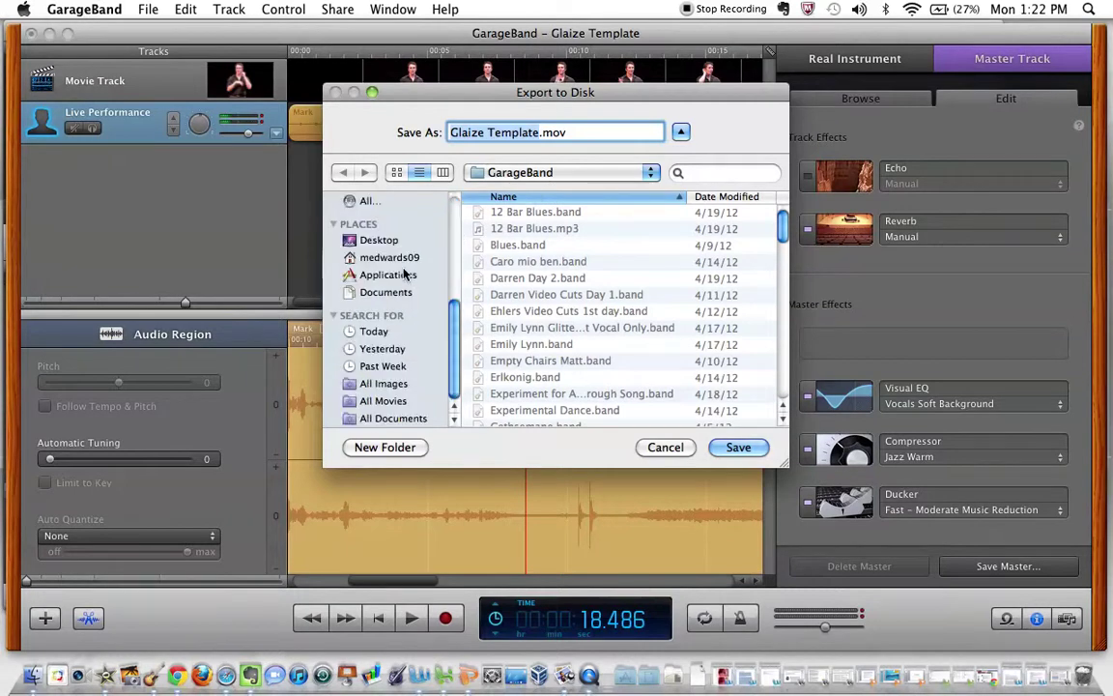
left_click(372, 400)
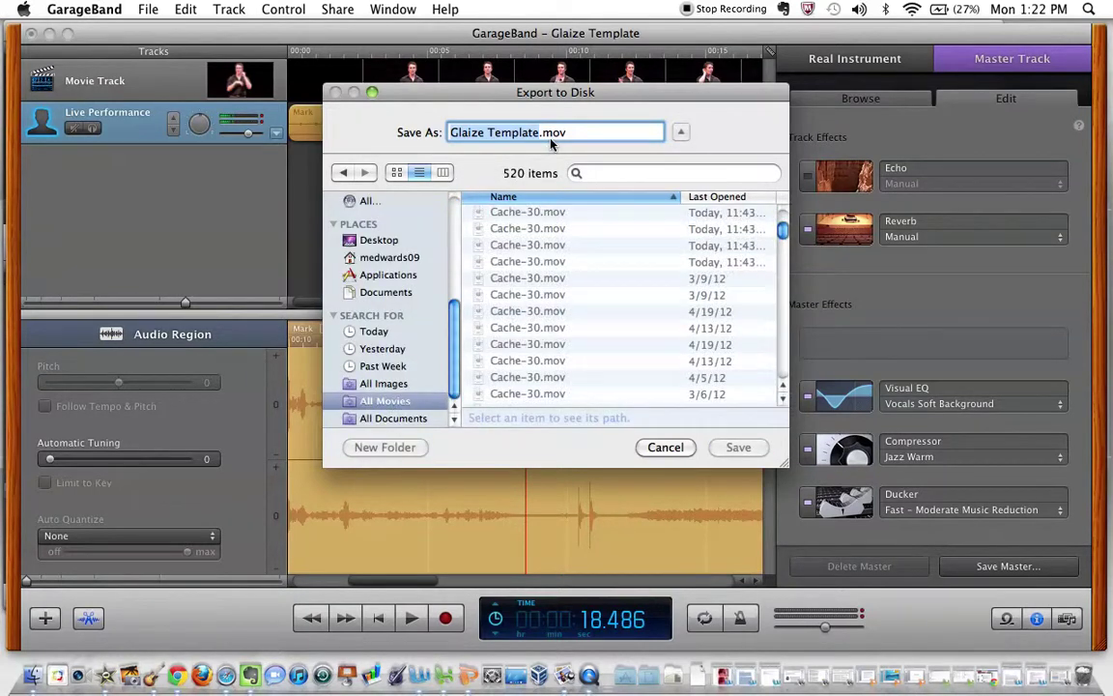
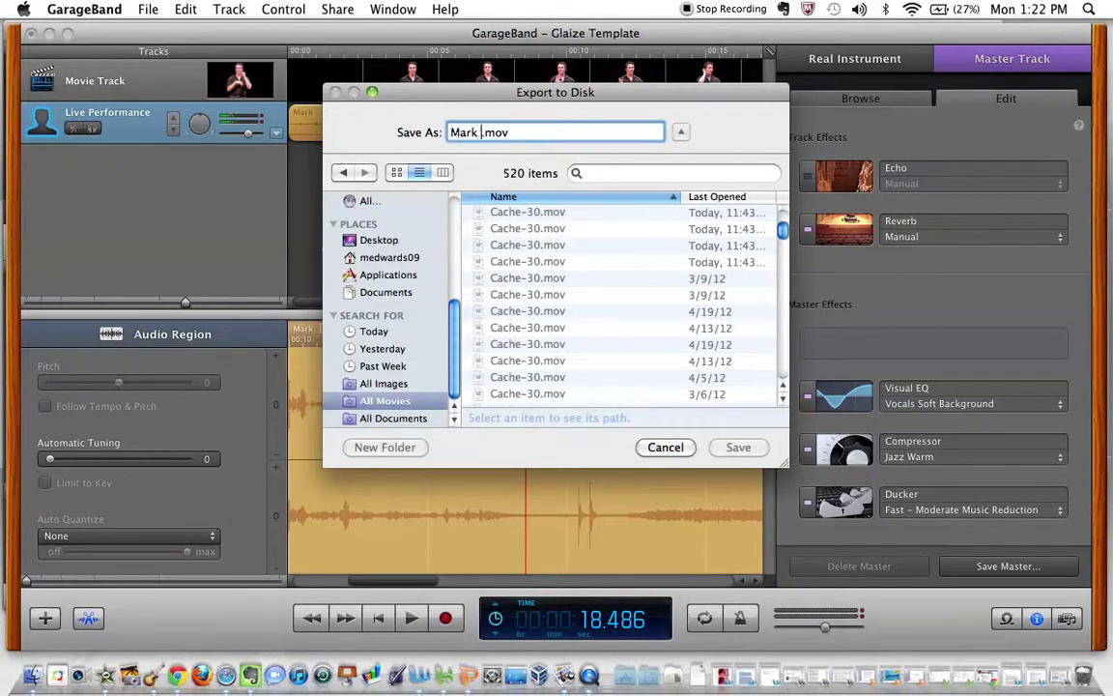
key("super+a")
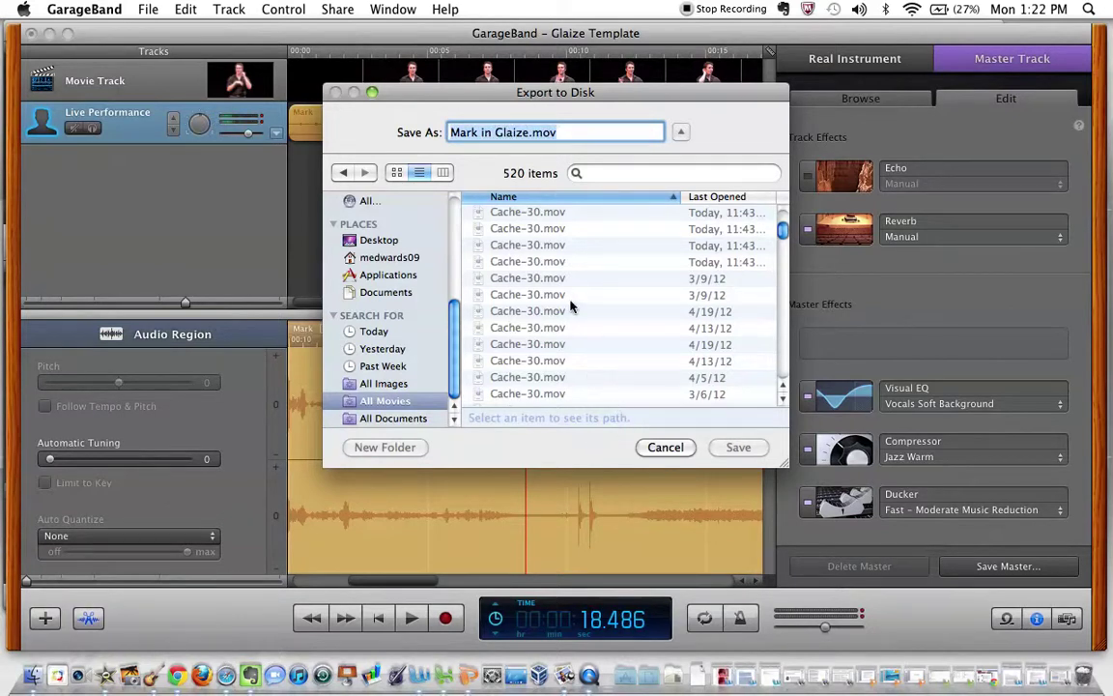
left_click(527, 263)
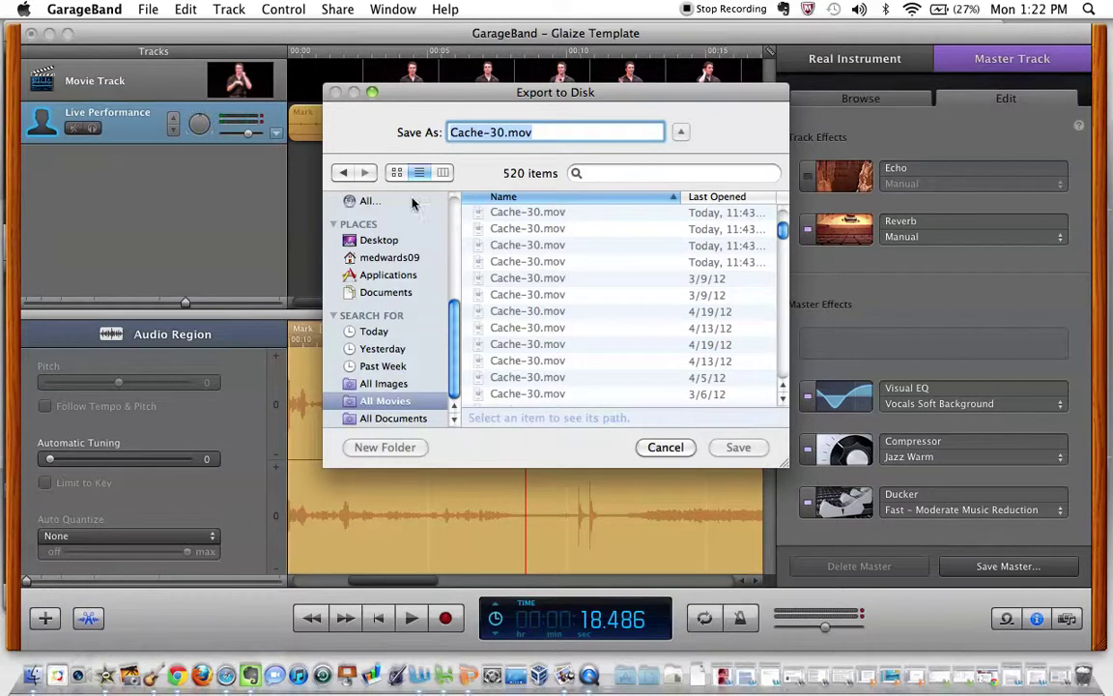
left_click(375, 290)
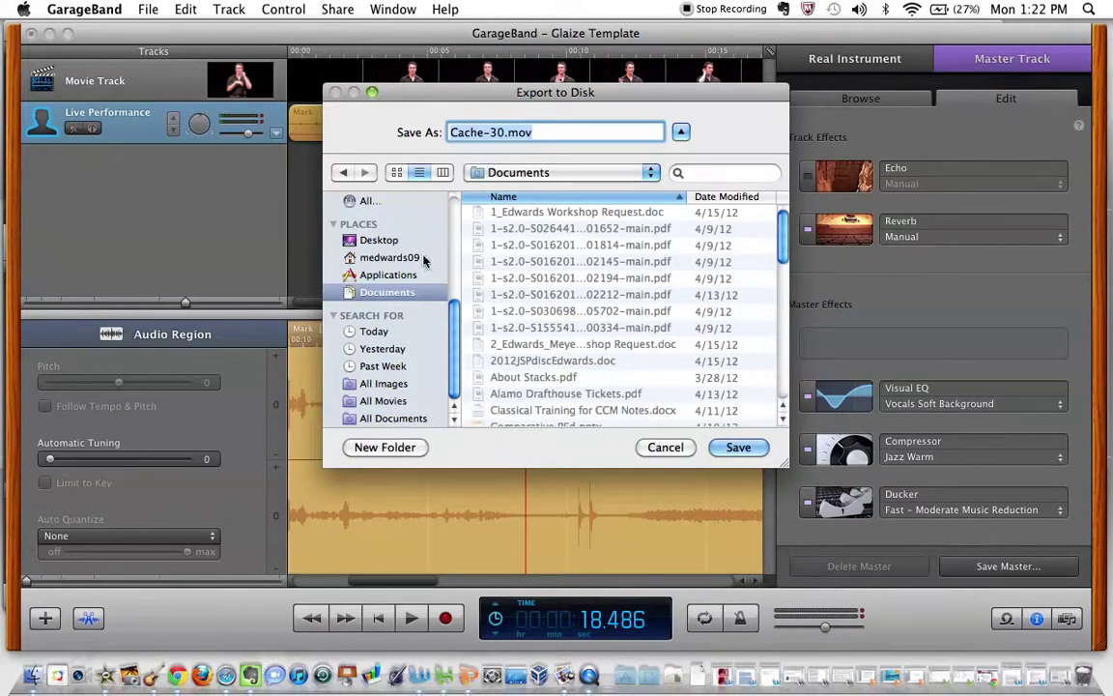
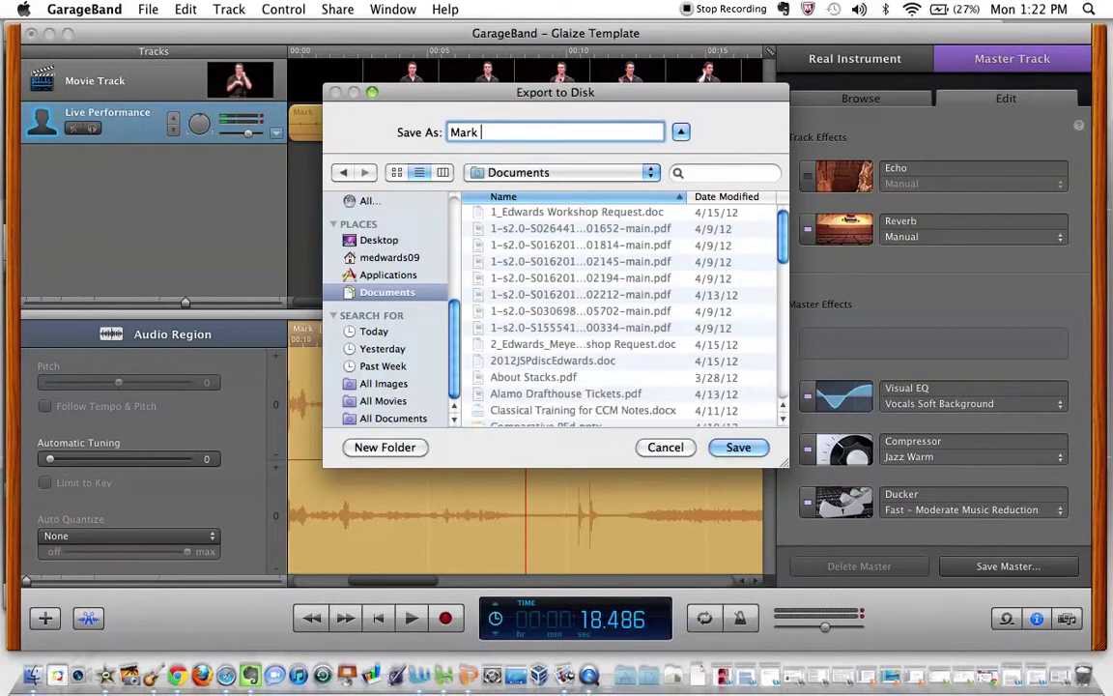
Save the full-quality movie export to Documents and let the mixdown run.
left_click(737, 448)
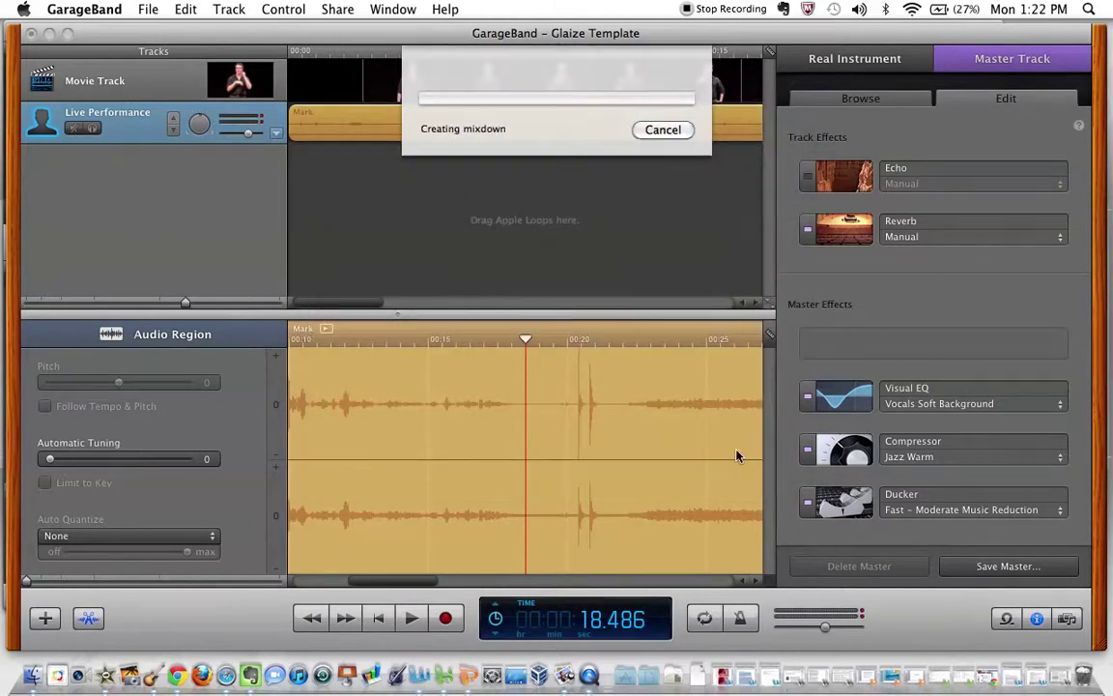